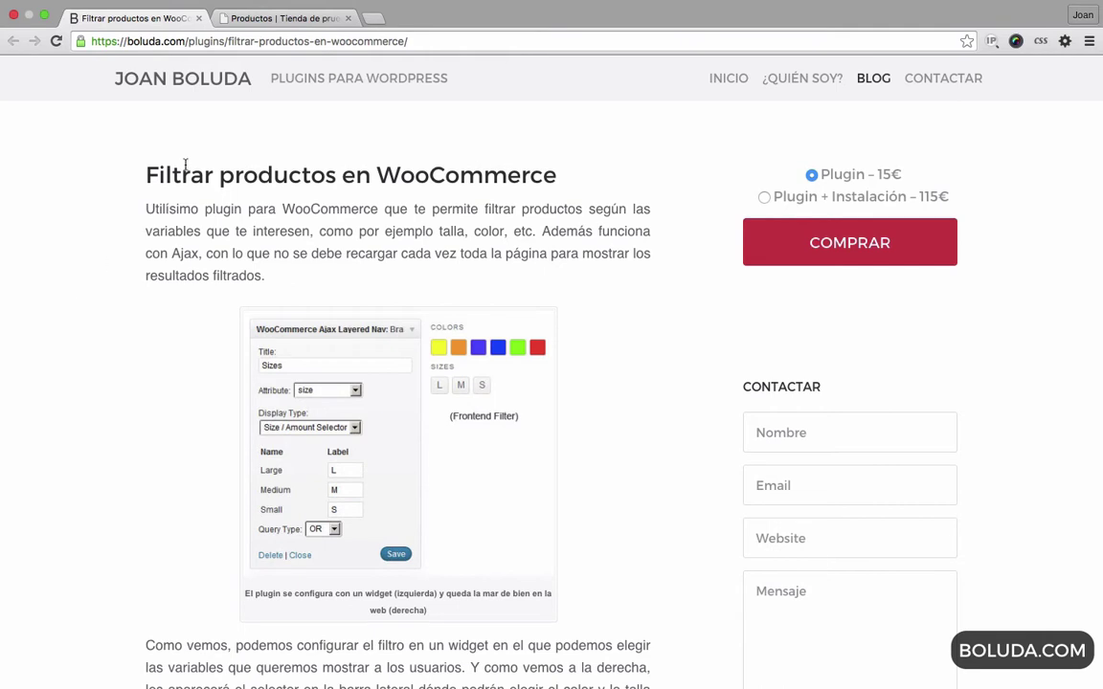
Close the plugin article and open the Widgets administration page of the Tienda de pruebas store
{"action": "left_click", "coordinate": [198, 18]}
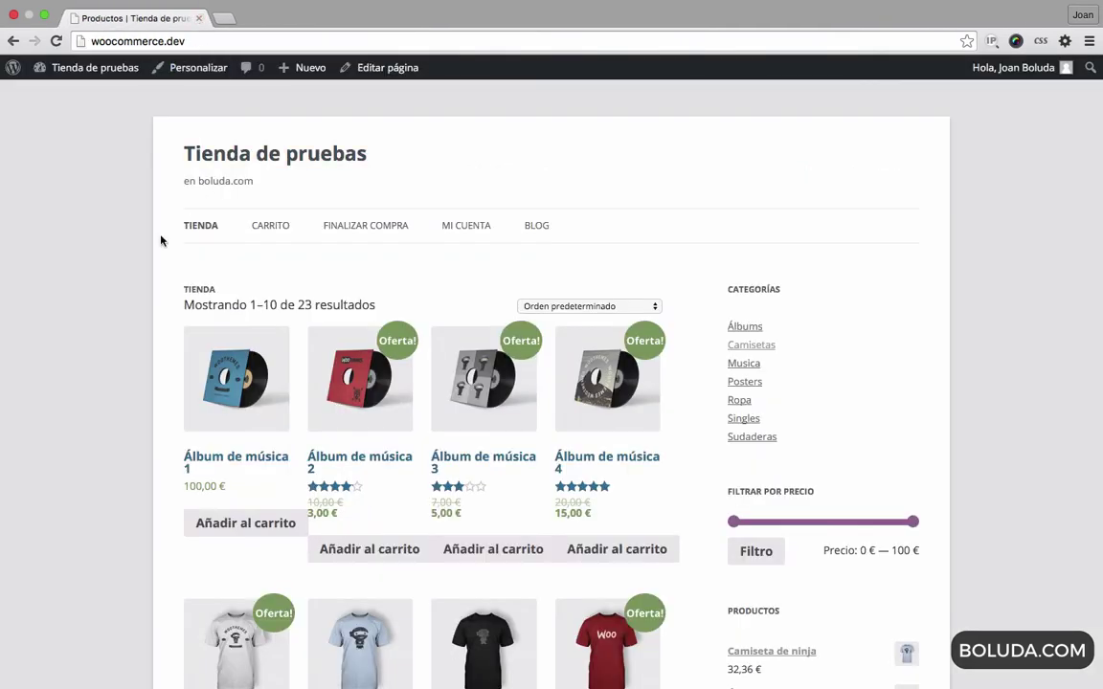
{"action": "mouse_move", "coordinate": [75, 68]}
{"action": "left_click", "coordinate": [71, 96]}
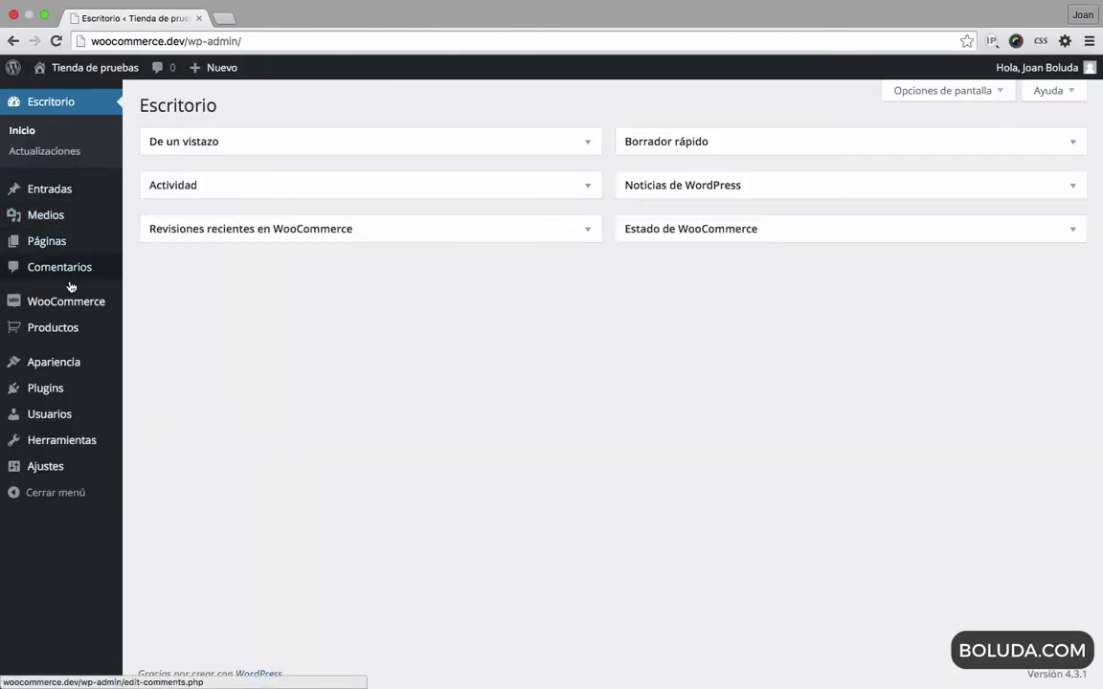
{"action": "mouse_move", "coordinate": [72, 369]}
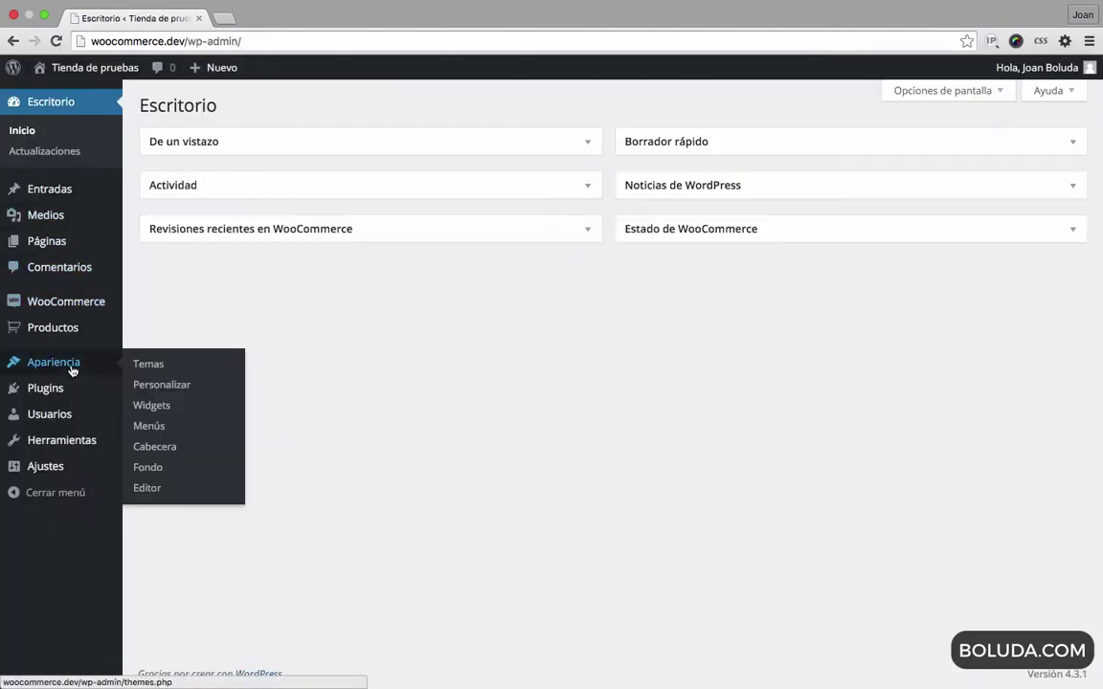
{"action": "left_click", "coordinate": [157, 409]}
Add the WooCommerce Ajax Layered Nav widget for custom attributes to Barra lateral principal
{"action": "scroll", "coordinate": [476, 470], "scroll_direction": "down", "scroll_amount": 10}
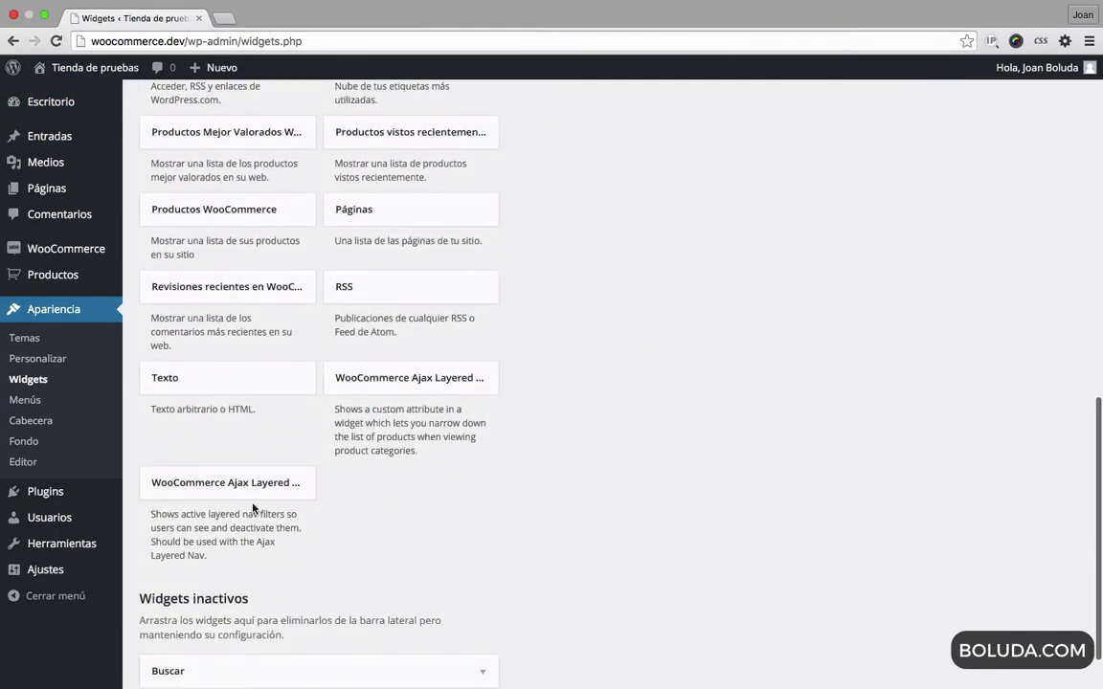
{"action": "left_click", "coordinate": [433, 379]}
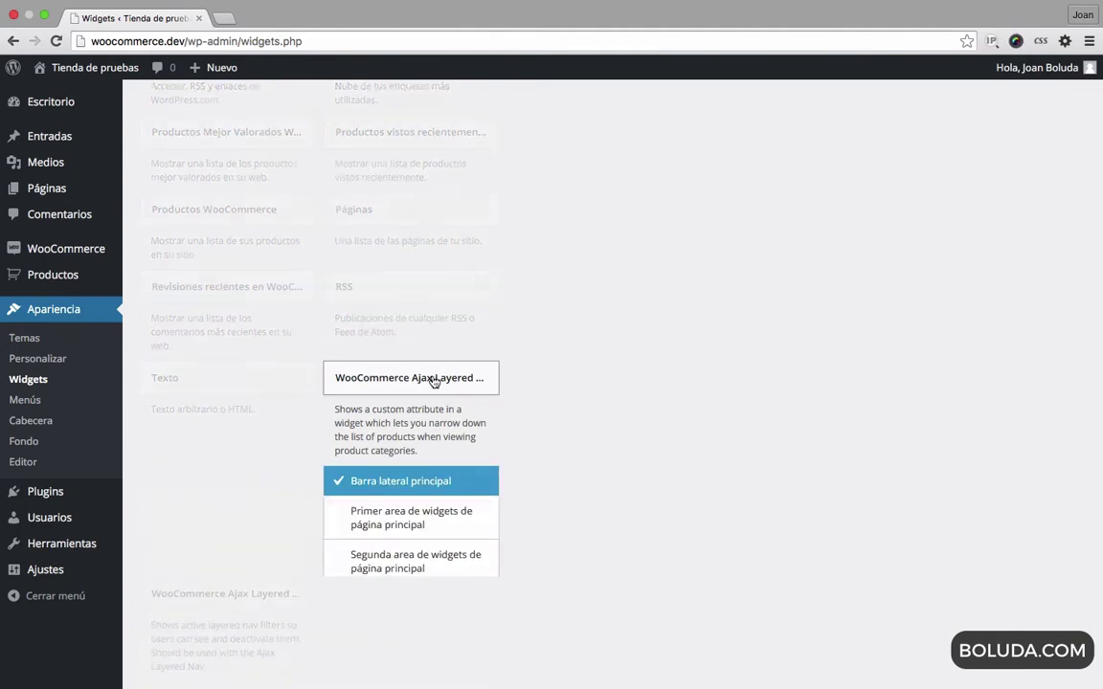
{"action": "left_click", "coordinate": [444, 603]}
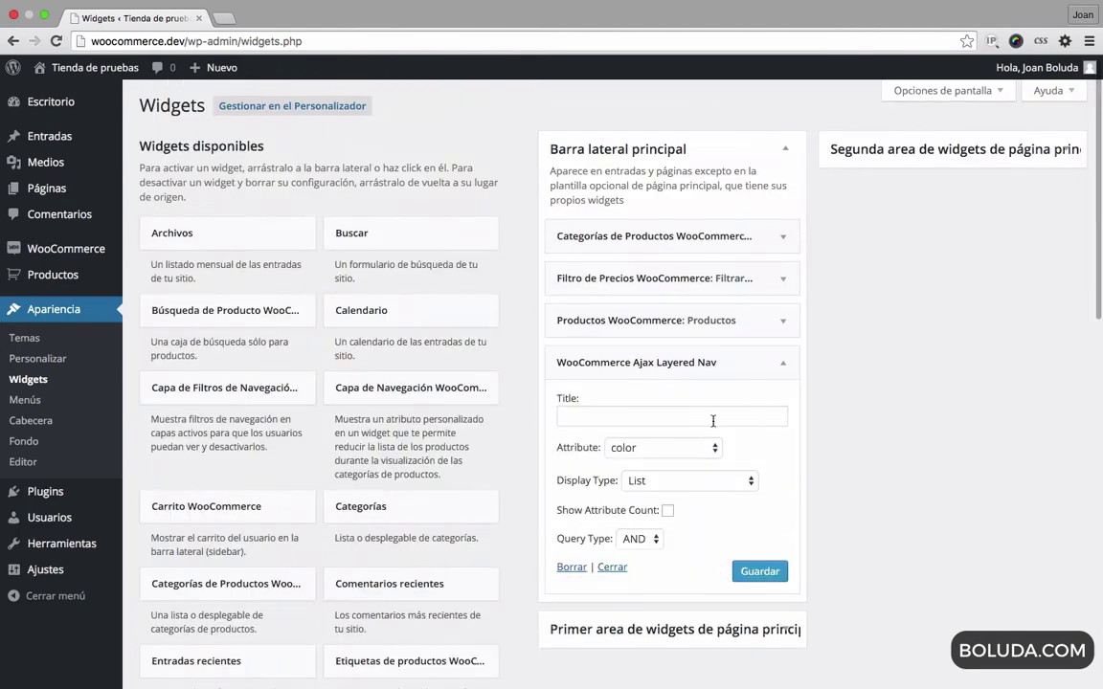
Save the new Ajax Layered Nav widget with the title "Filtros" and move it above all other widgets in the sidebar
{"action": "left_click", "coordinate": [667, 417]}
{"action": "type", "text": "Filtros"}
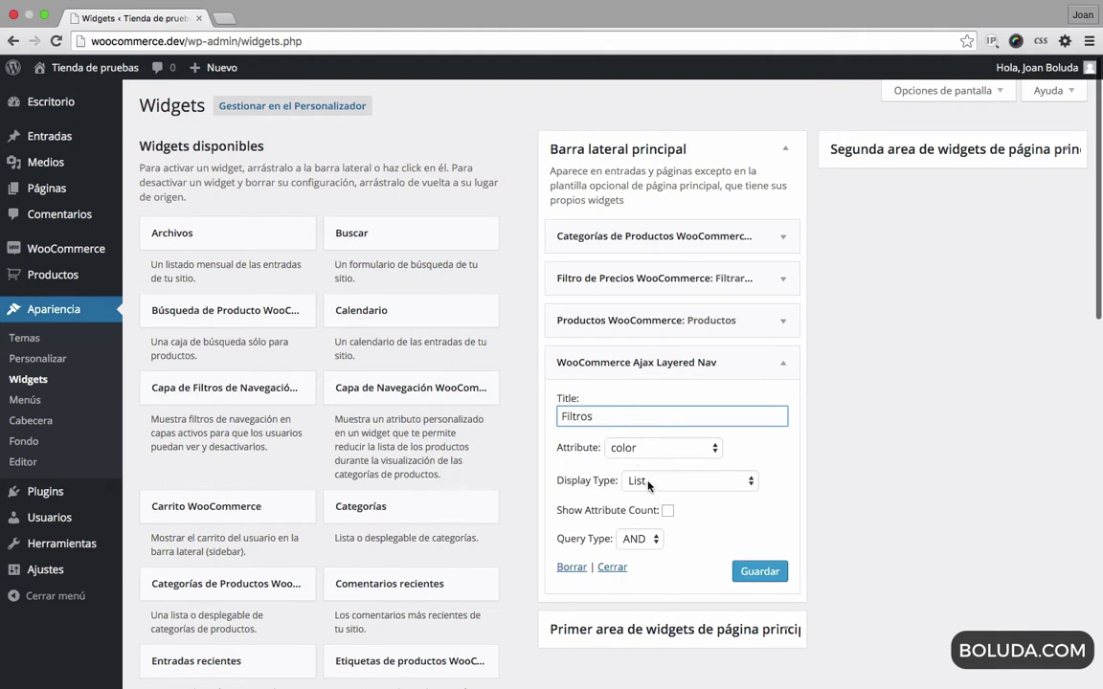
{"action": "key", "text": "Return"}
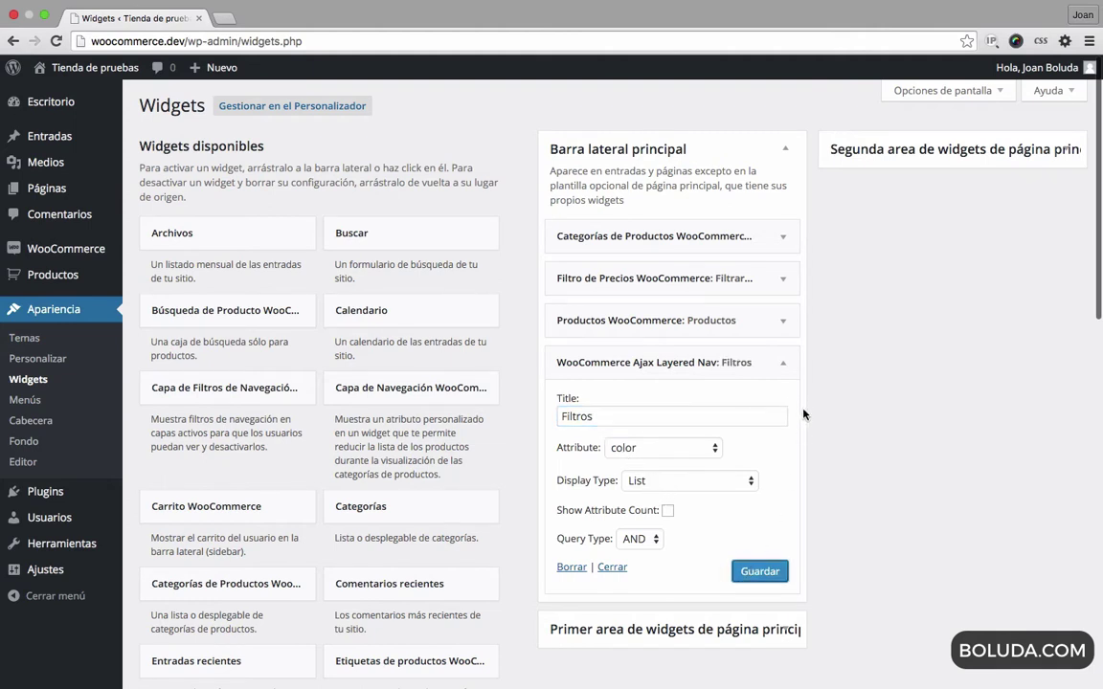
{"action": "left_click", "coordinate": [782, 364]}
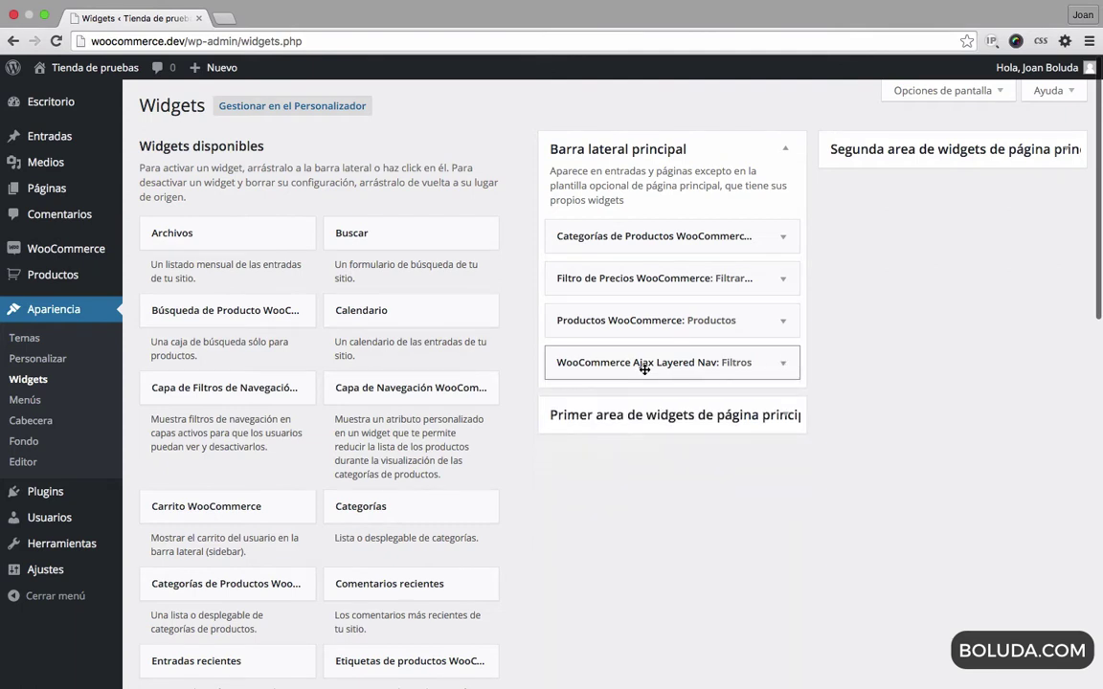
{"action": "left_click_drag", "start_coordinate": [644, 369], "coordinate": [640, 217]}
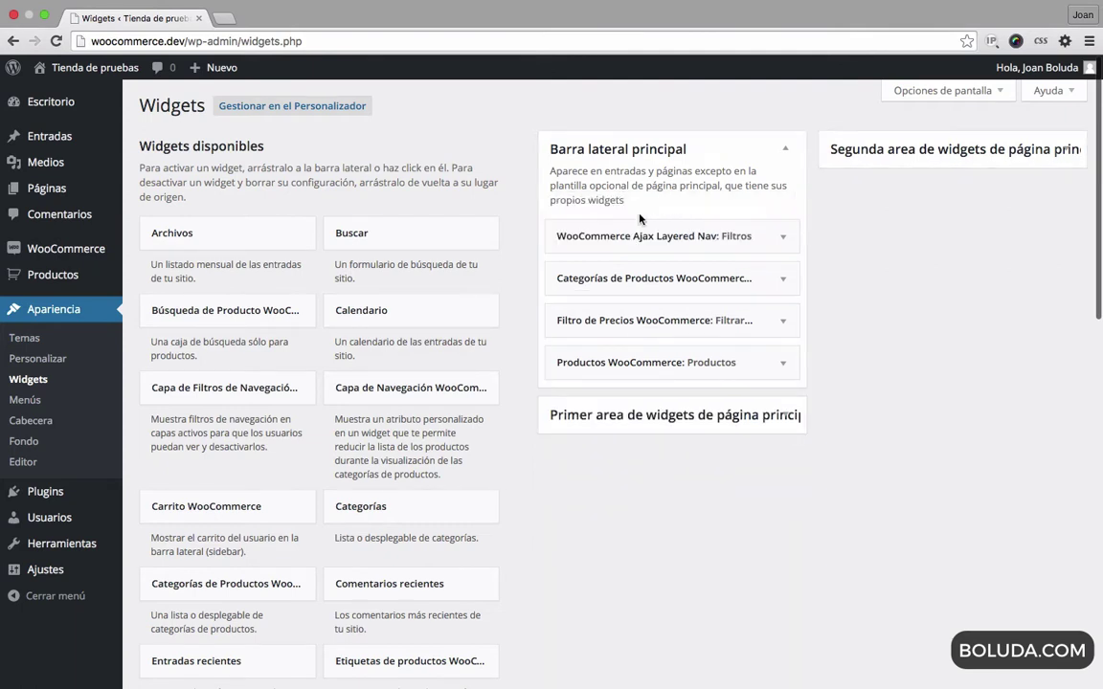
Test the Filtros widget on the store page in a new tab by applying and removing the Black and Green filters
{"action": "left_click", "coordinate": [91, 67], "text": "super"}
{"action": "left_click", "coordinate": [267, 19]}
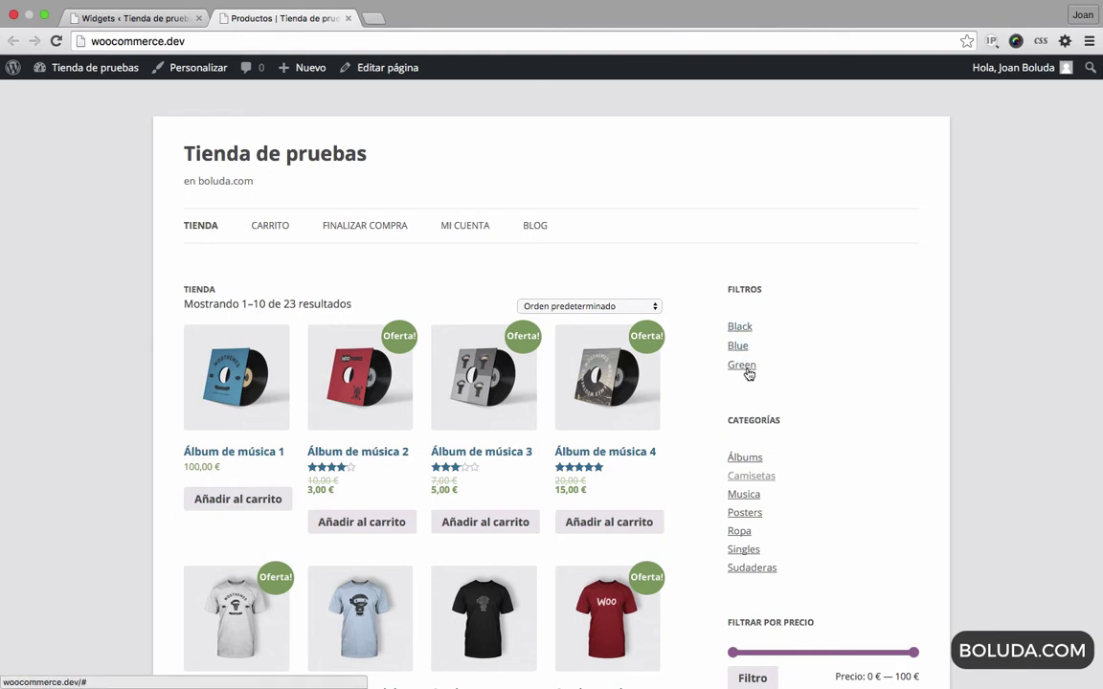
{"action": "left_click", "coordinate": [740, 329]}
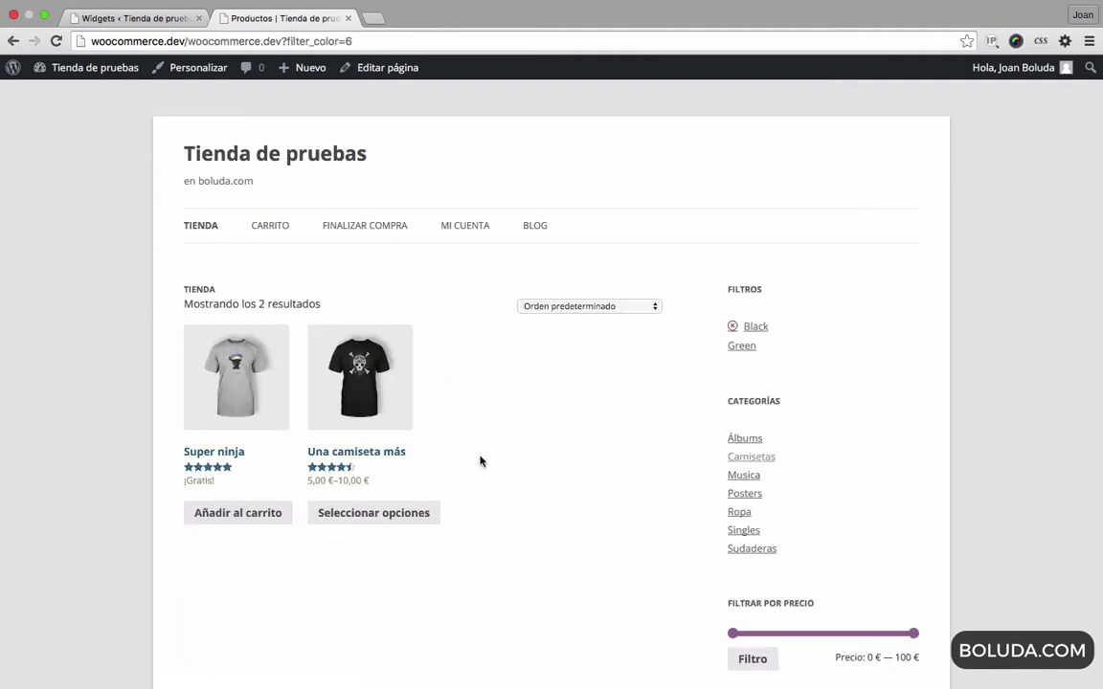
{"action": "left_click", "coordinate": [744, 347]}
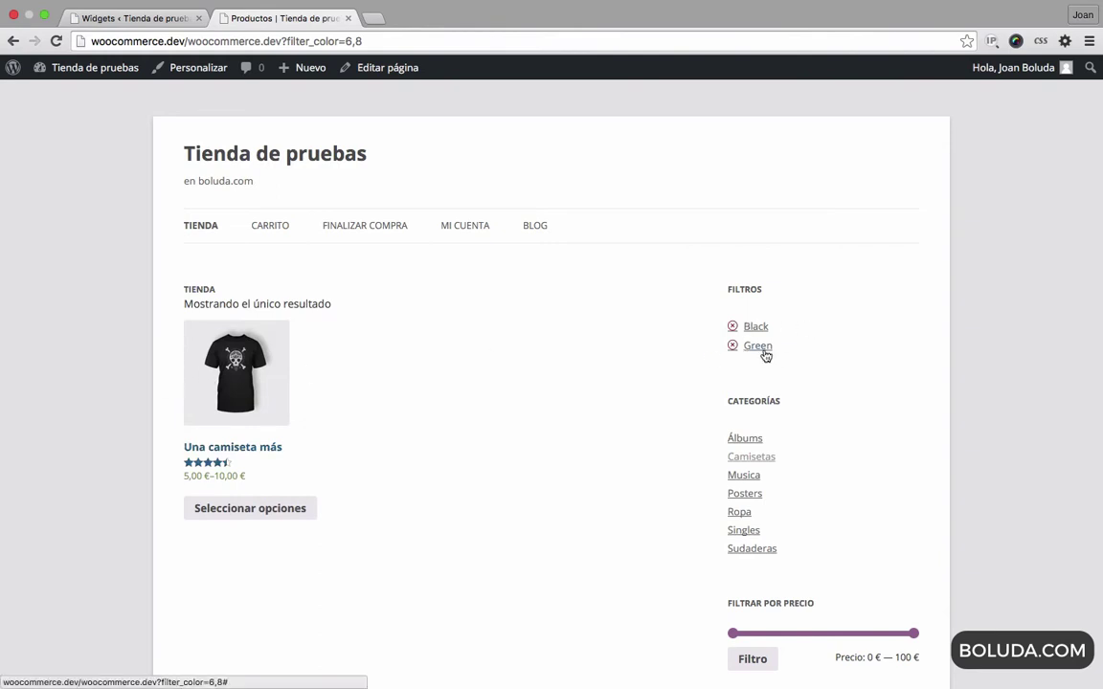
{"action": "left_click", "coordinate": [733, 347]}
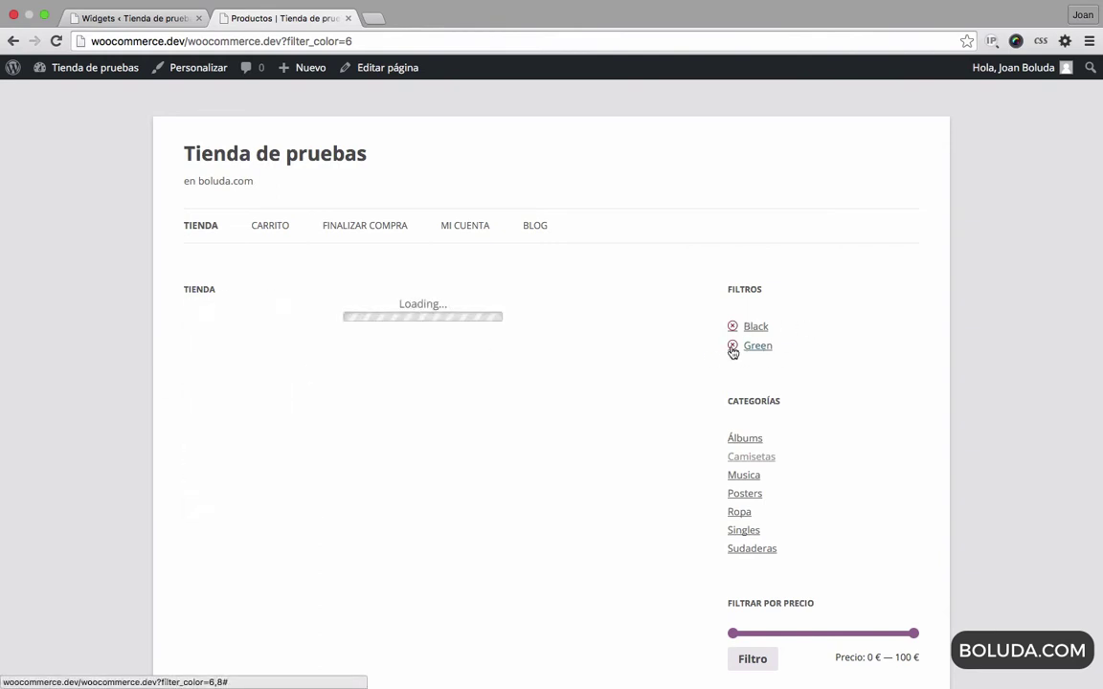
{"action": "left_click", "coordinate": [733, 328]}
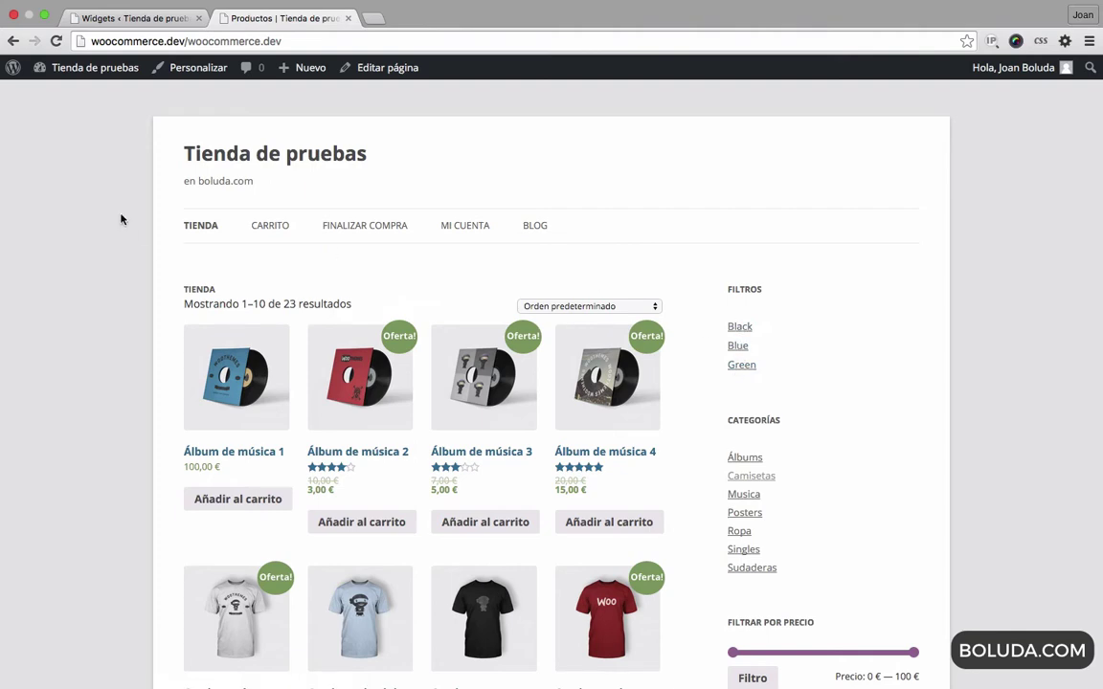
Review the attribute choices of the Filtros widget in the Widgets administration and set its display type to Color Selector
{"action": "left_click", "coordinate": [141, 26]}
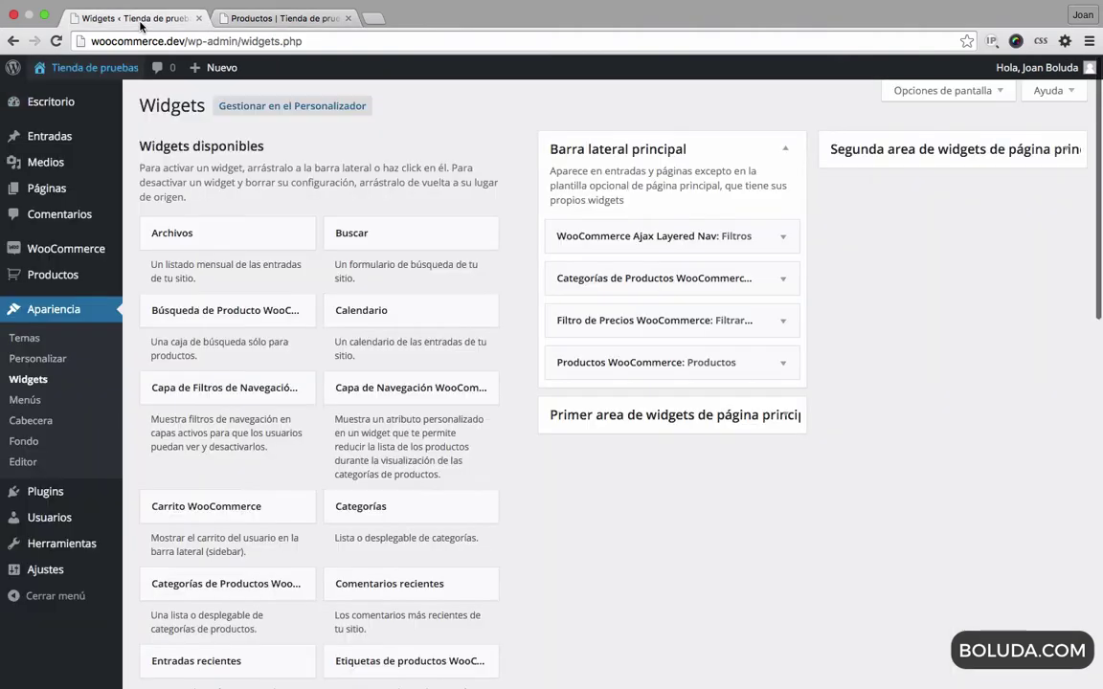
{"action": "left_click", "coordinate": [781, 237]}
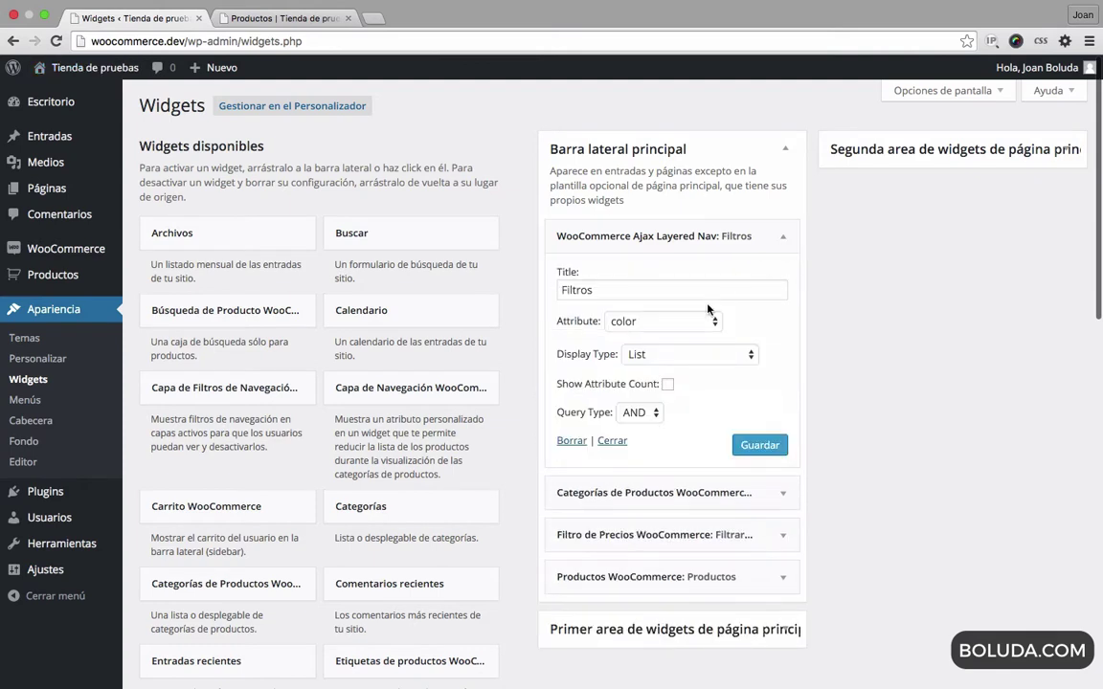
{"action": "left_click", "coordinate": [671, 355]}
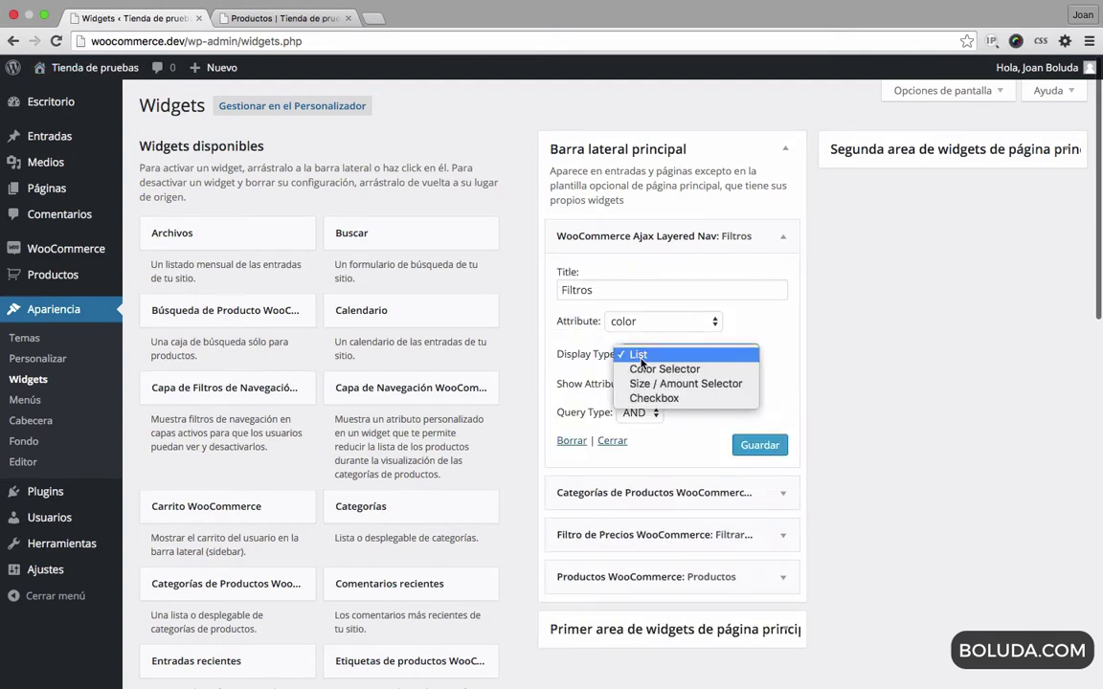
{"action": "left_click", "coordinate": [613, 332]}
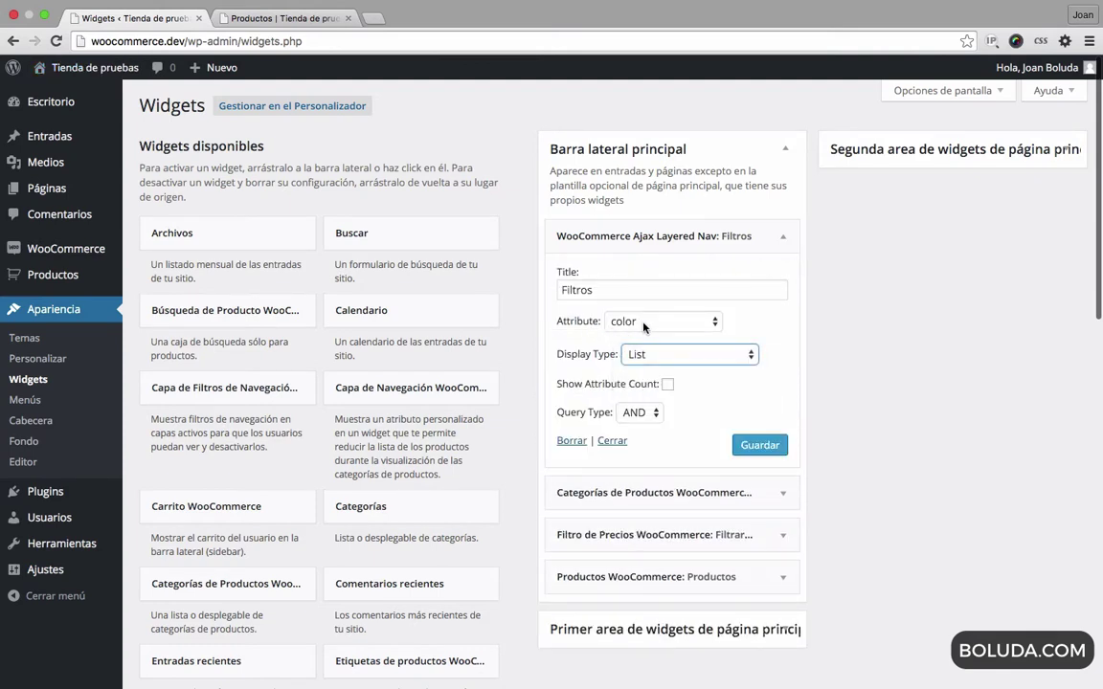
{"action": "left_click", "coordinate": [643, 324]}
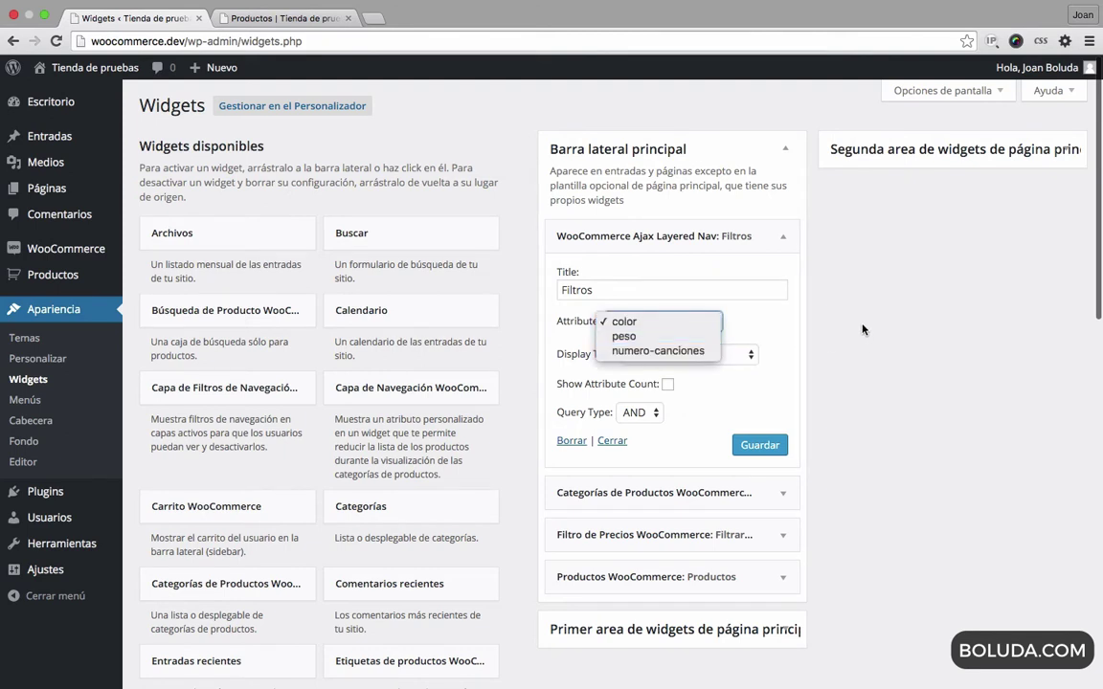
{"action": "left_click", "coordinate": [862, 329]}
{"action": "left_click", "coordinate": [661, 355]}
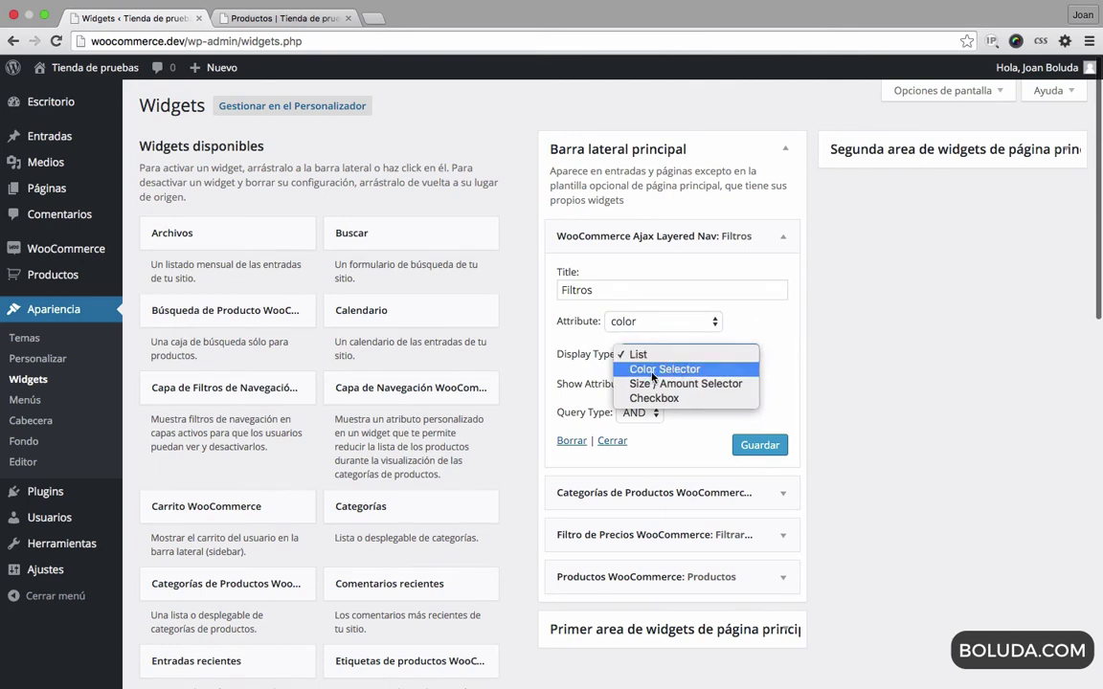
{"action": "left_click", "coordinate": [653, 372]}
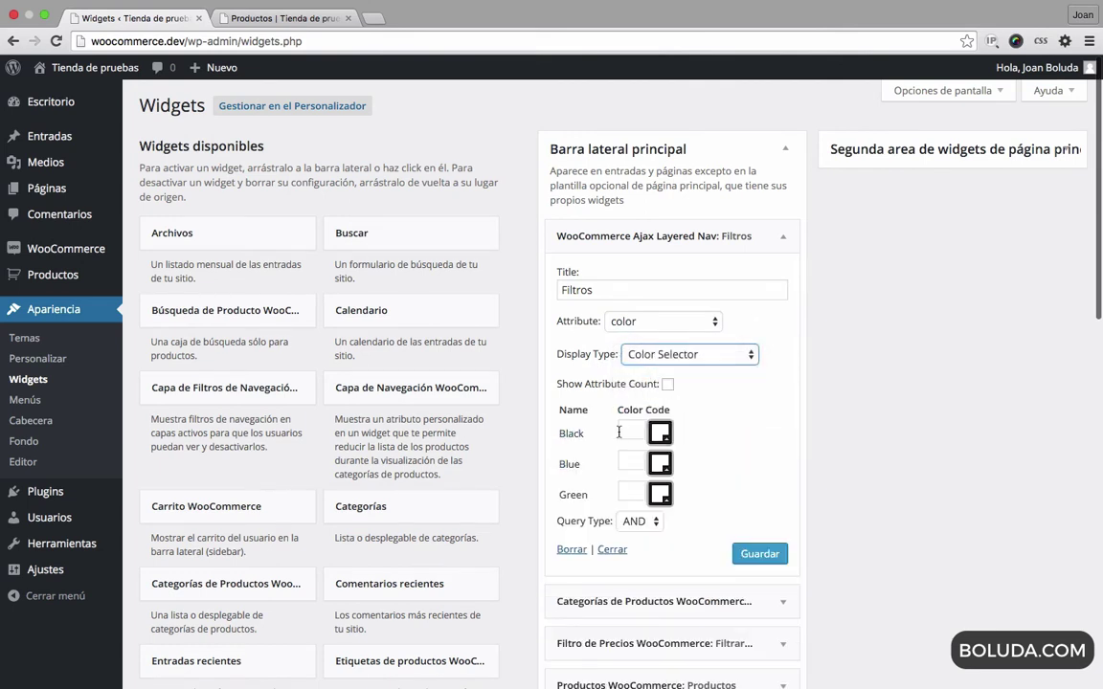
Assign colour codes 000000 to Black, 002bff to Blue and 0dff00 to Green, and save the Filtros widget
{"action": "left_click", "coordinate": [633, 431]}
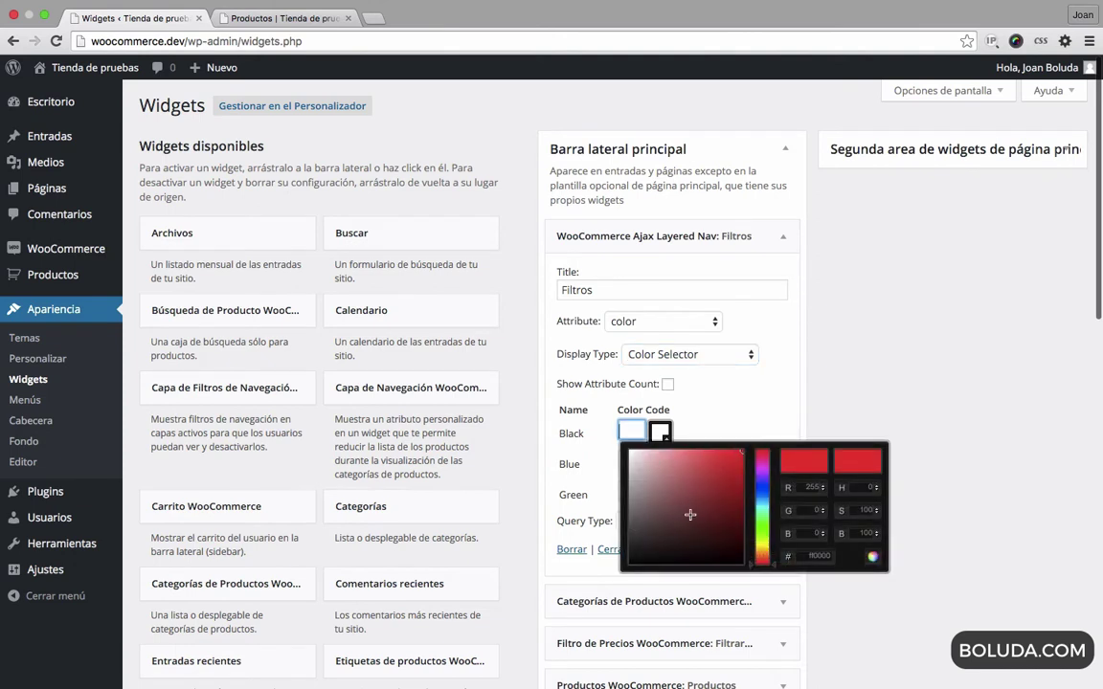
{"action": "left_click", "coordinate": [875, 557]}
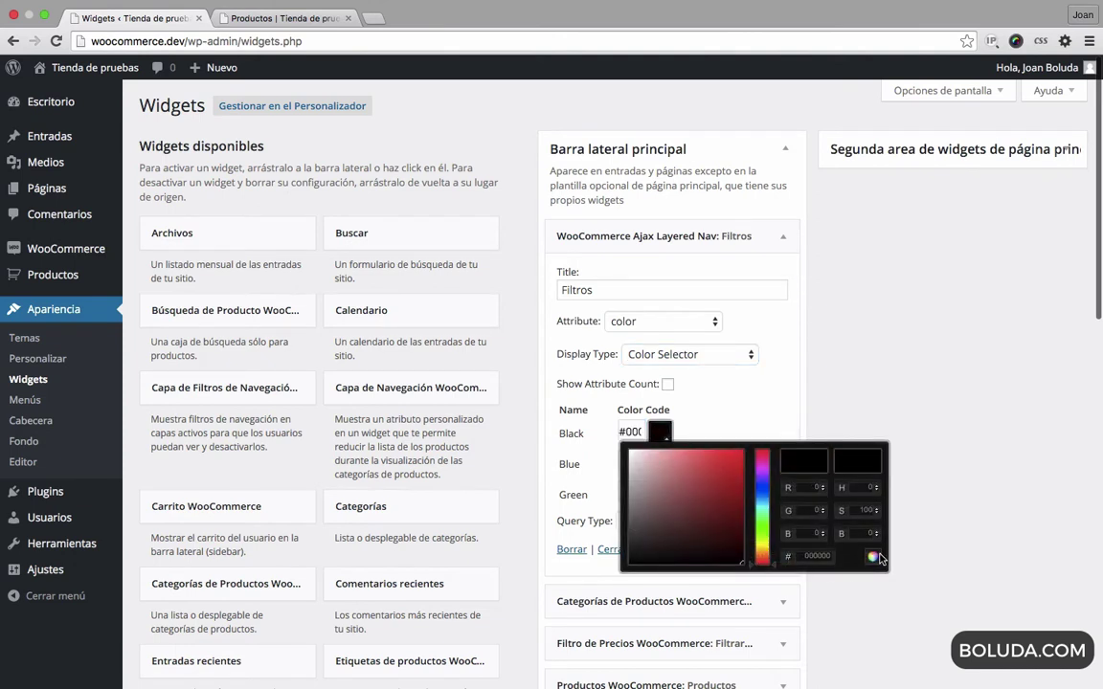
{"action": "left_click", "coordinate": [928, 527]}
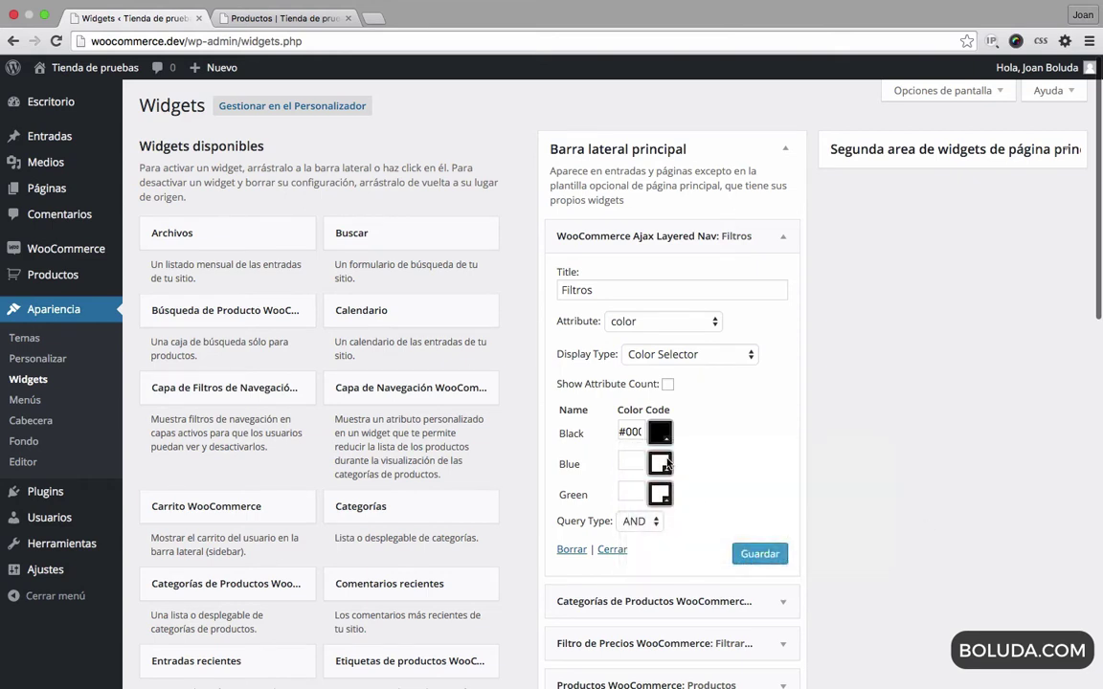
{"action": "left_click", "coordinate": [630, 462]}
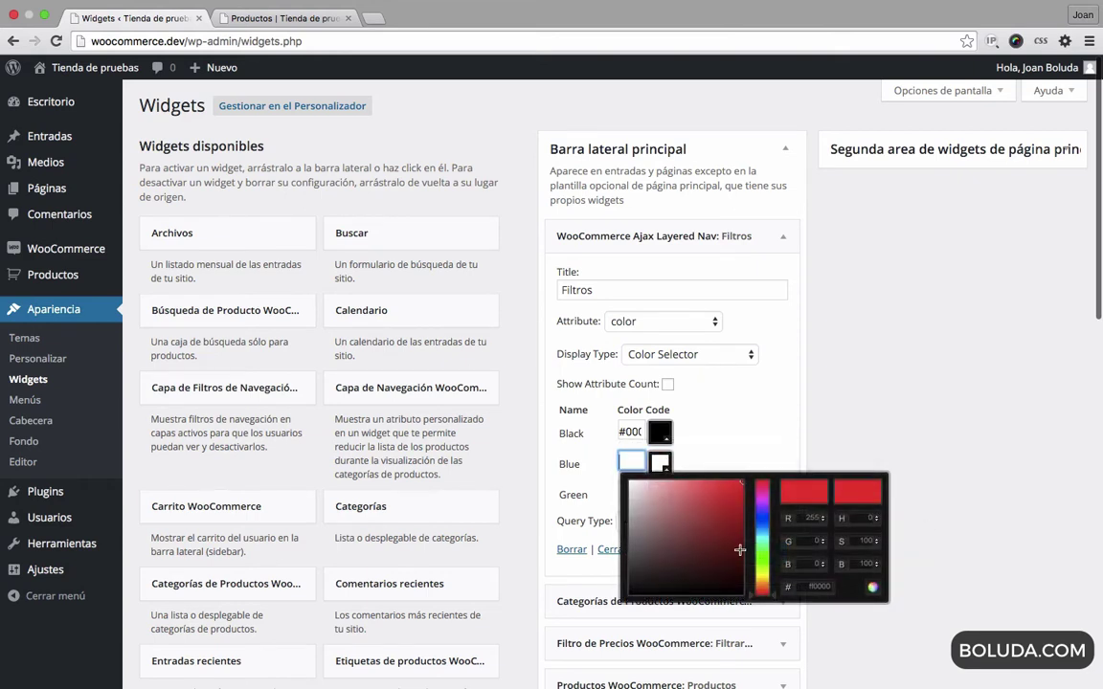
{"action": "left_click", "coordinate": [763, 521]}
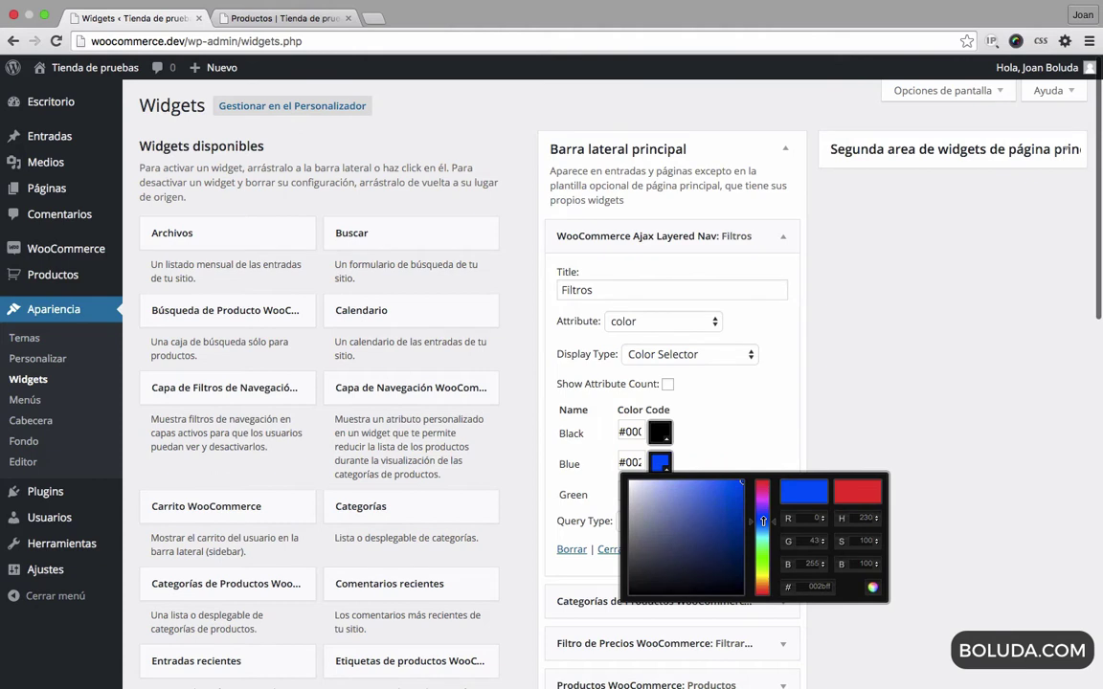
{"action": "left_click", "coordinate": [914, 570]}
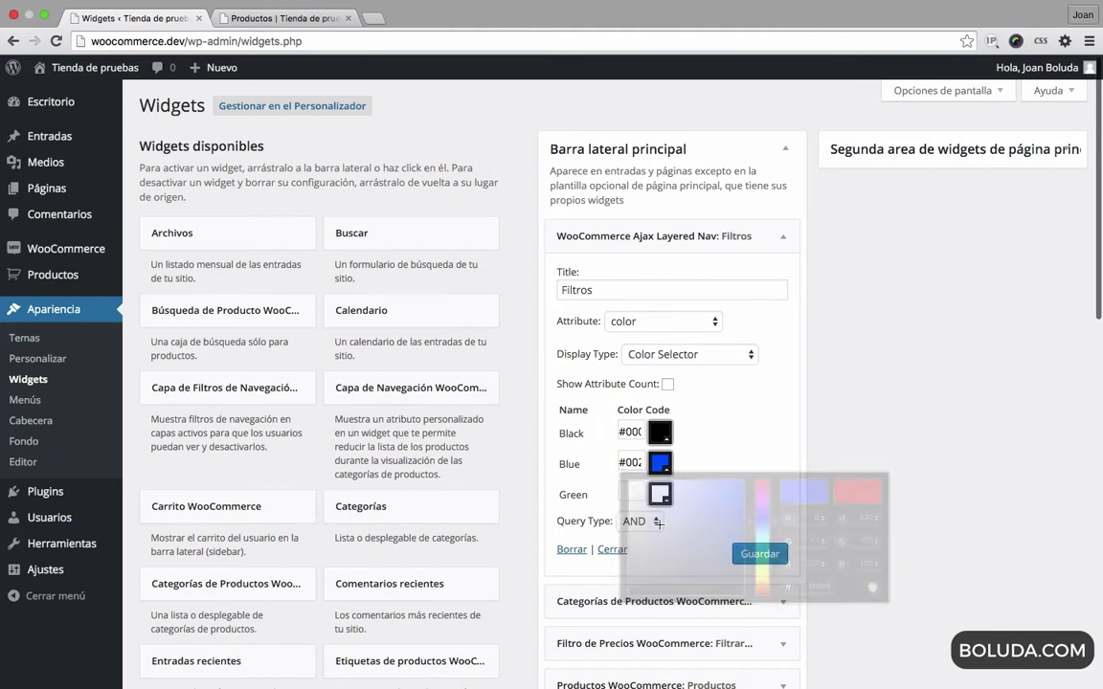
{"action": "left_click", "coordinate": [630, 489]}
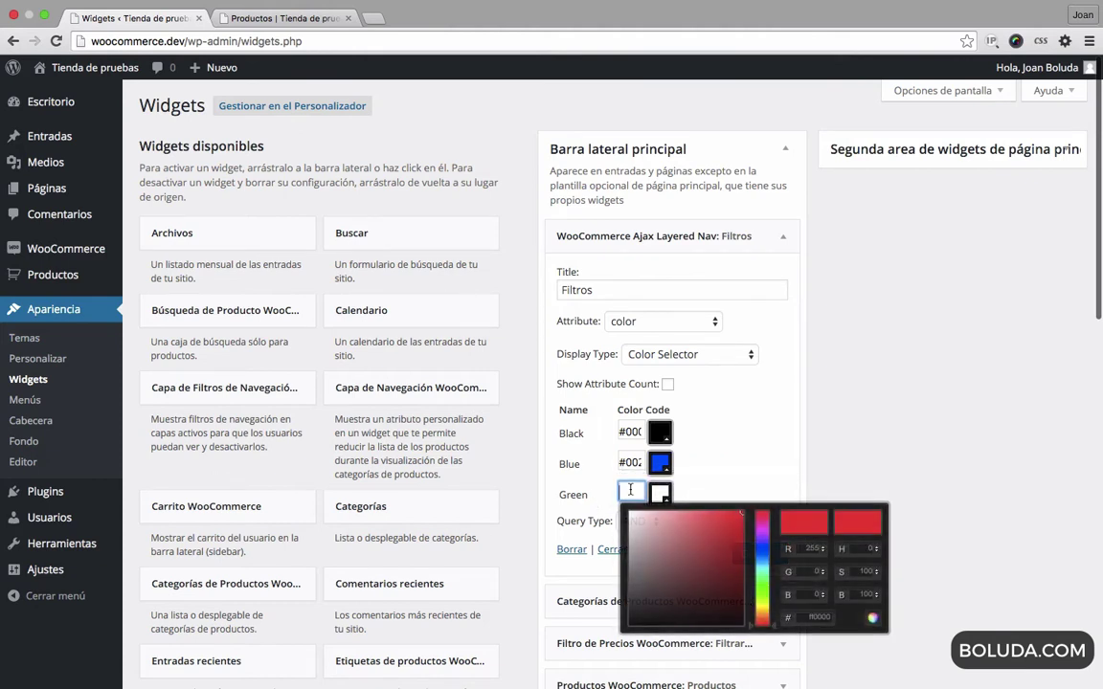
{"action": "left_click", "coordinate": [767, 588]}
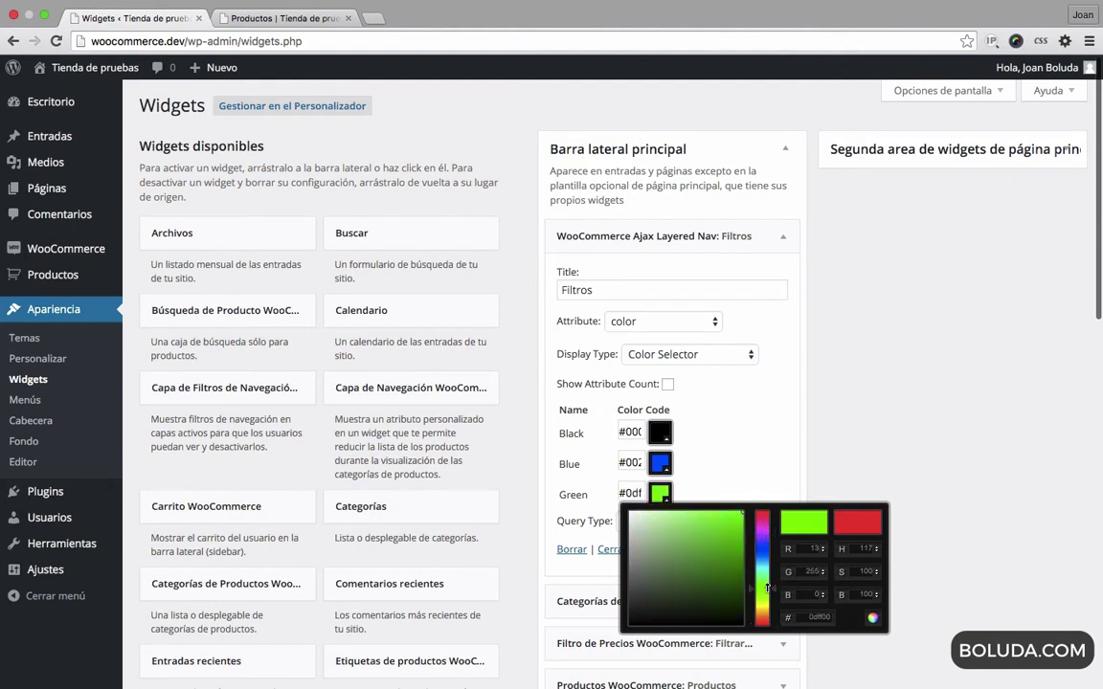
{"action": "left_click", "coordinate": [895, 478]}
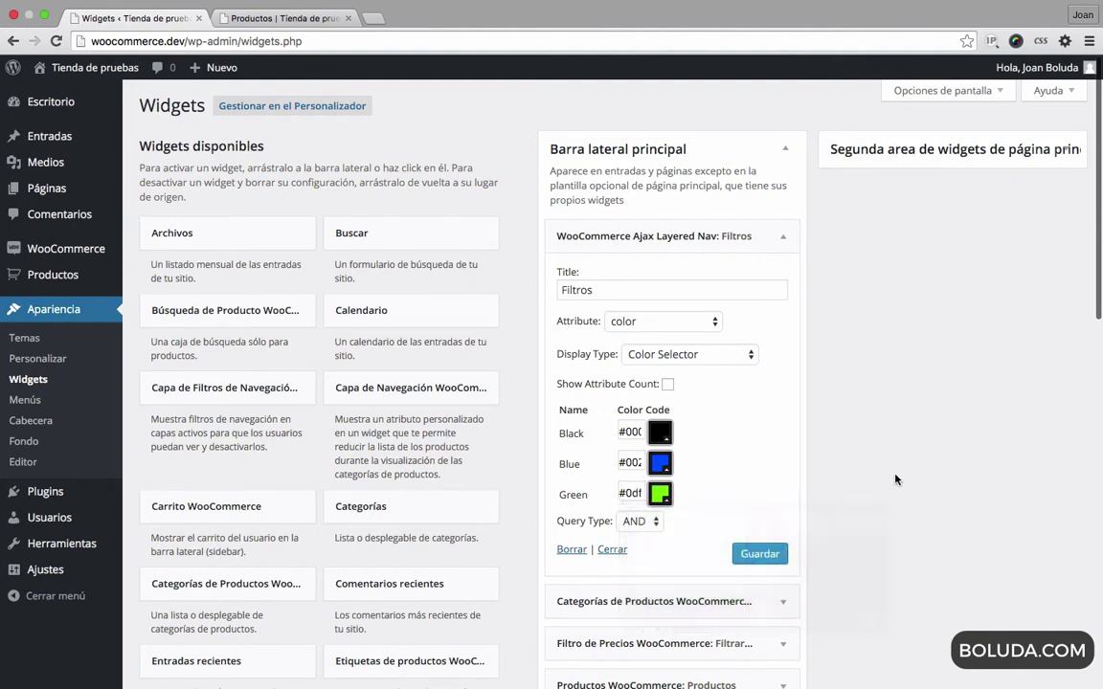
{"action": "left_click", "coordinate": [784, 553]}
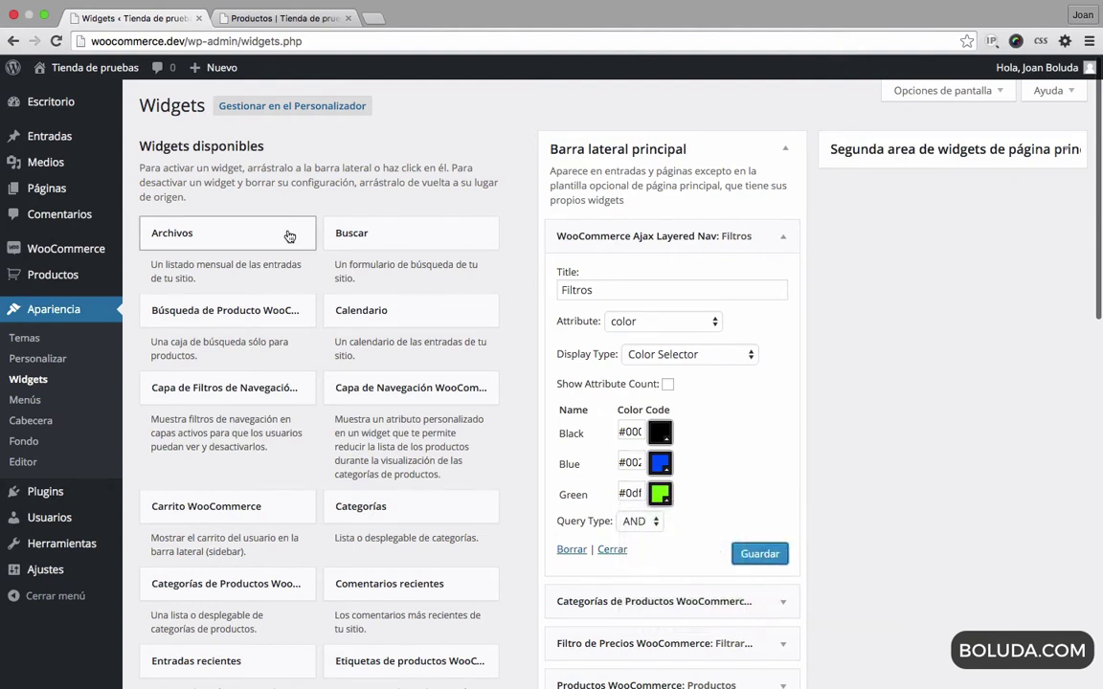
Reload the store's home page to check how the Filtros widget displays the colour options
{"action": "left_click", "coordinate": [301, 21]}
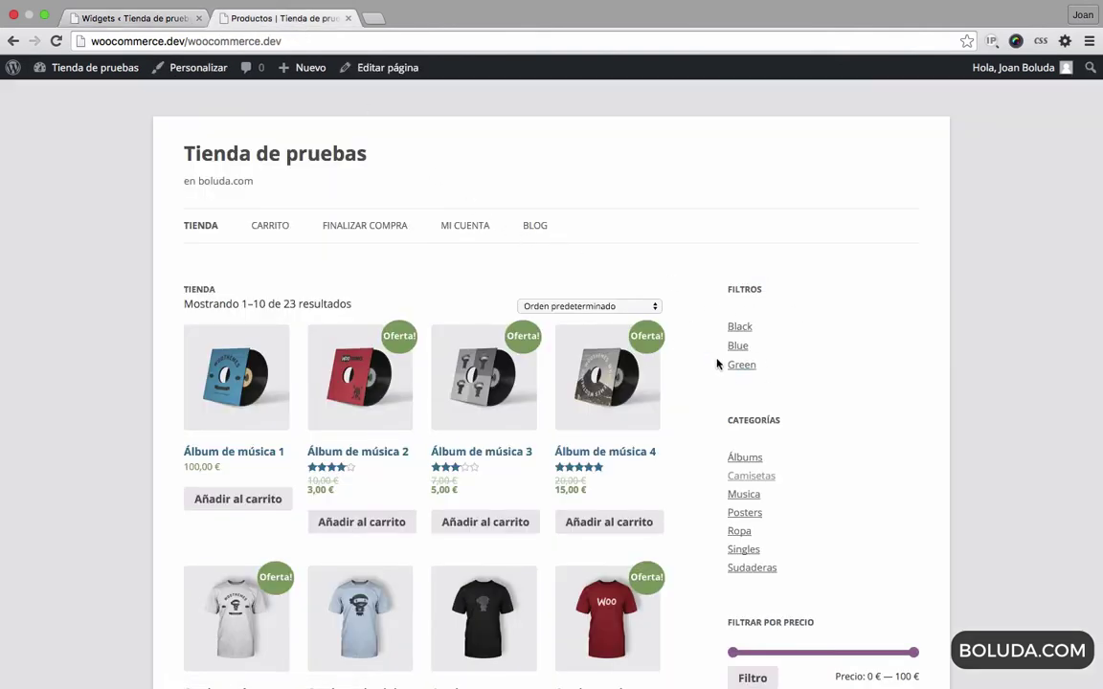
{"action": "key", "text": "super+r"}
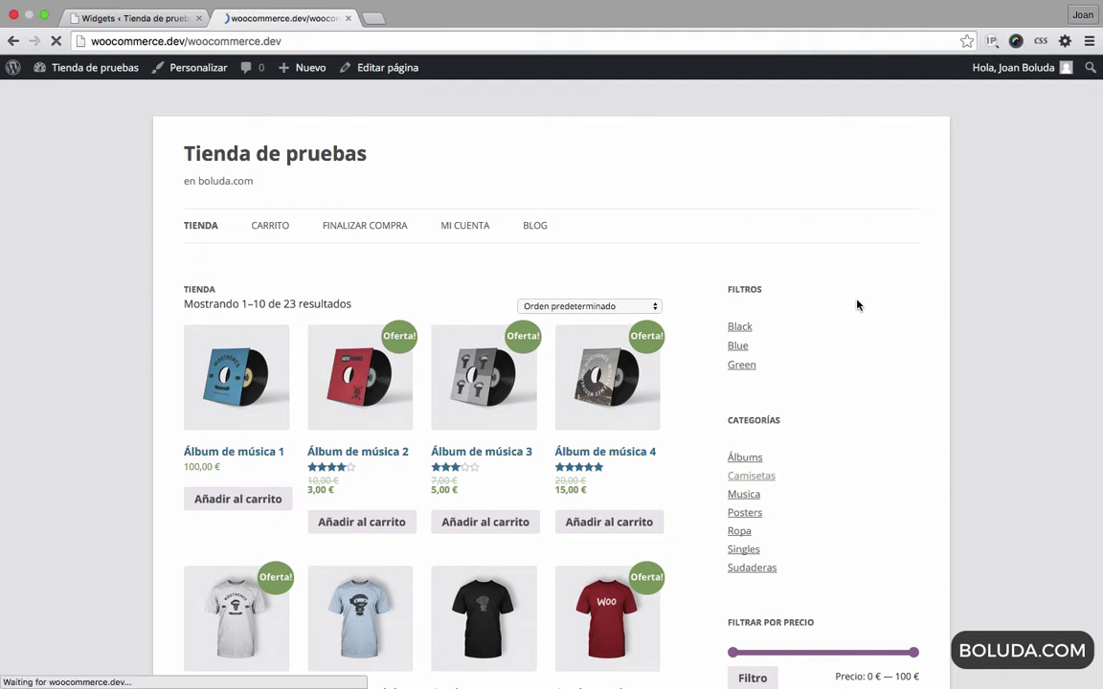
{"action": "left_click", "coordinate": [292, 161]}
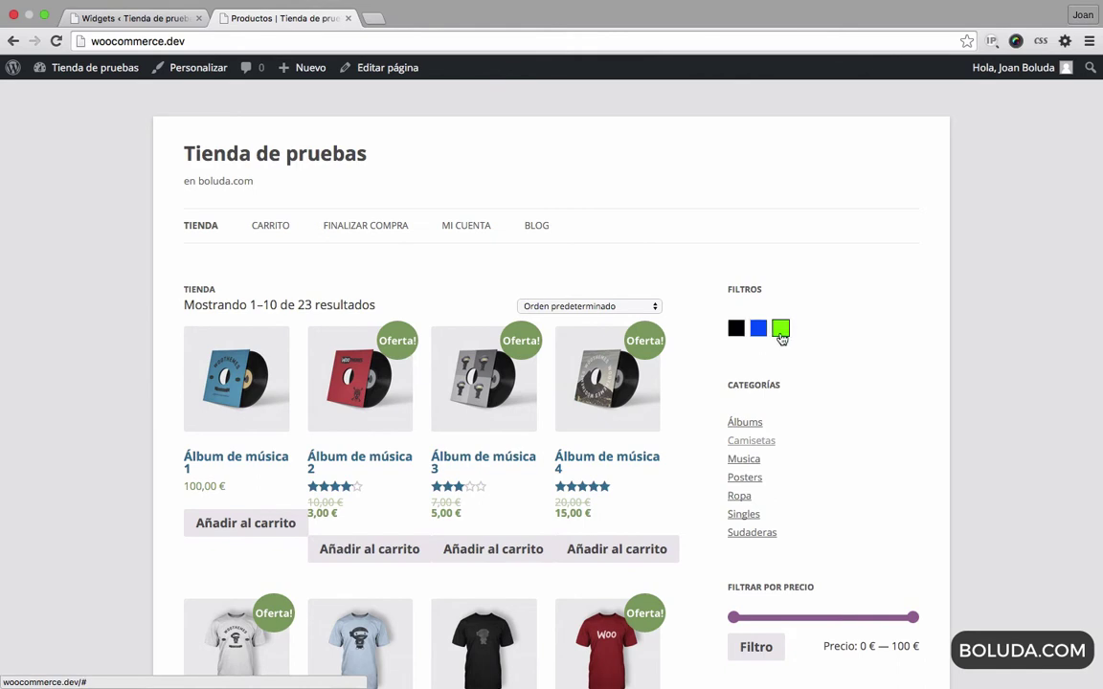
Filter the store's products with the Black and Green colour swatches of the Filtros widget
{"action": "left_click", "coordinate": [737, 330]}
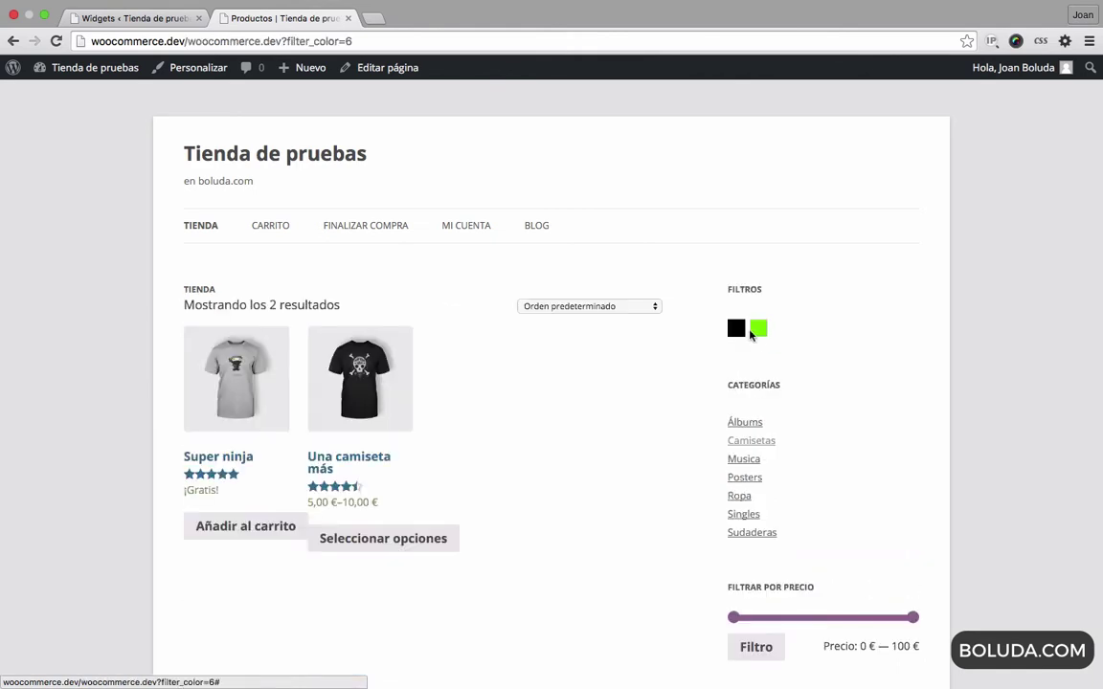
{"action": "left_click", "coordinate": [757, 332]}
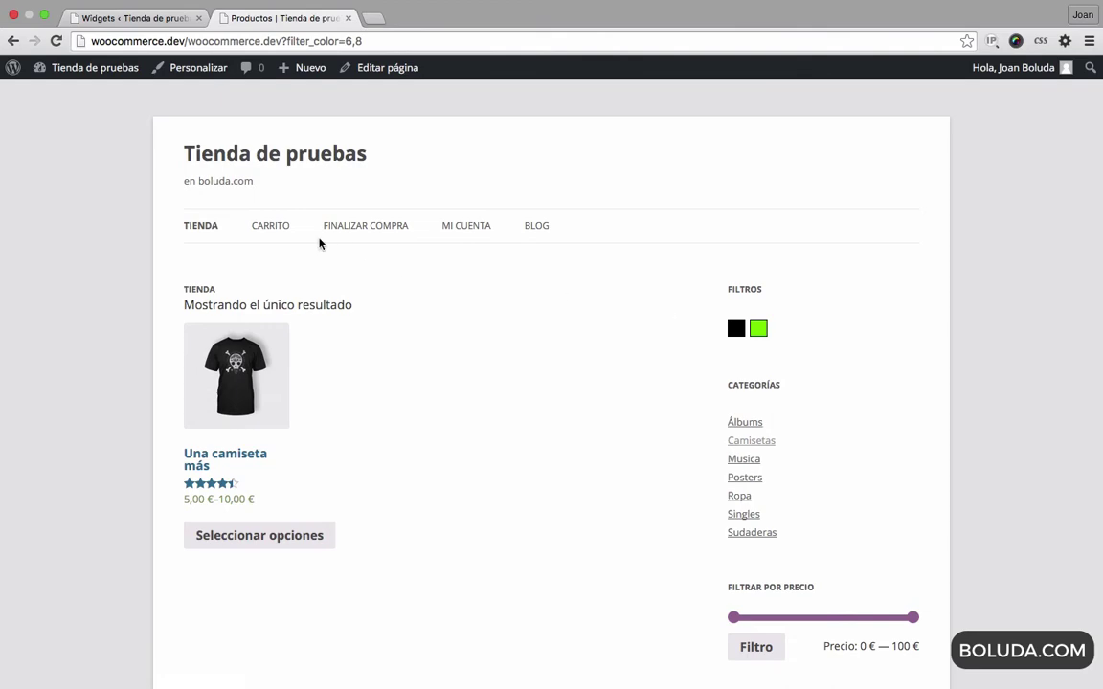
Add the WooCommerce Ajax Layered Nav Filters widget to Barra lateral principal in the Widgets administration
{"action": "left_click", "coordinate": [158, 20]}
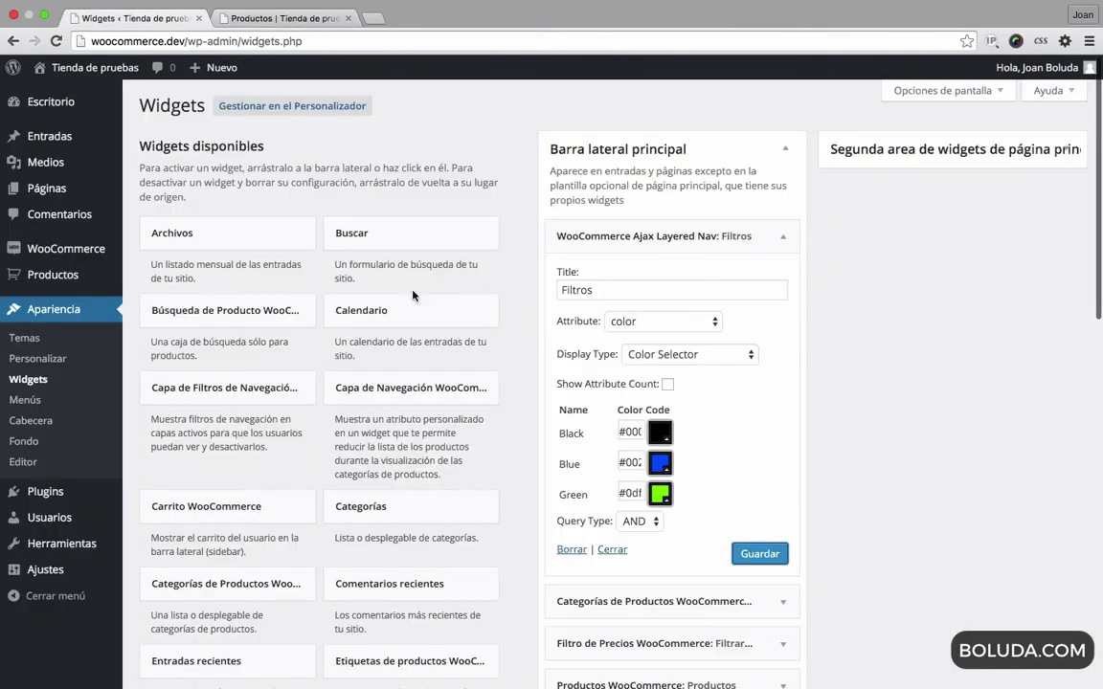
{"action": "scroll", "coordinate": [431, 297], "scroll_direction": "down", "scroll_amount": 15}
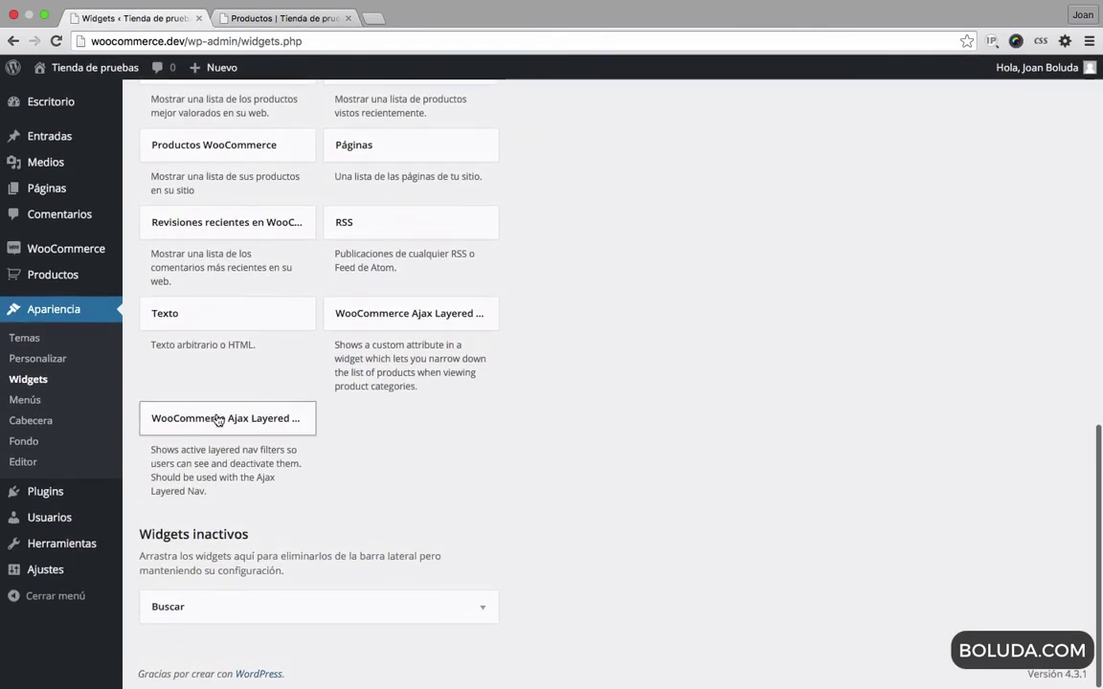
{"action": "left_click", "coordinate": [219, 420]}
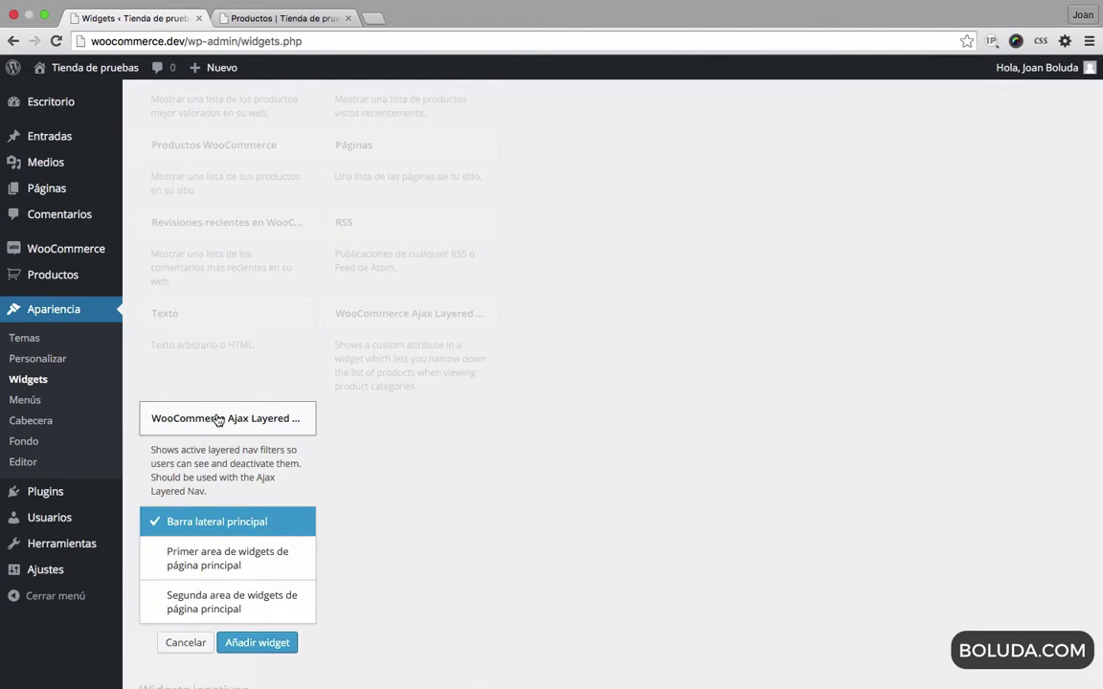
{"action": "left_click", "coordinate": [268, 644]}
{"action": "scroll", "coordinate": [882, 450], "scroll_direction": "down", "scroll_amount": 5}
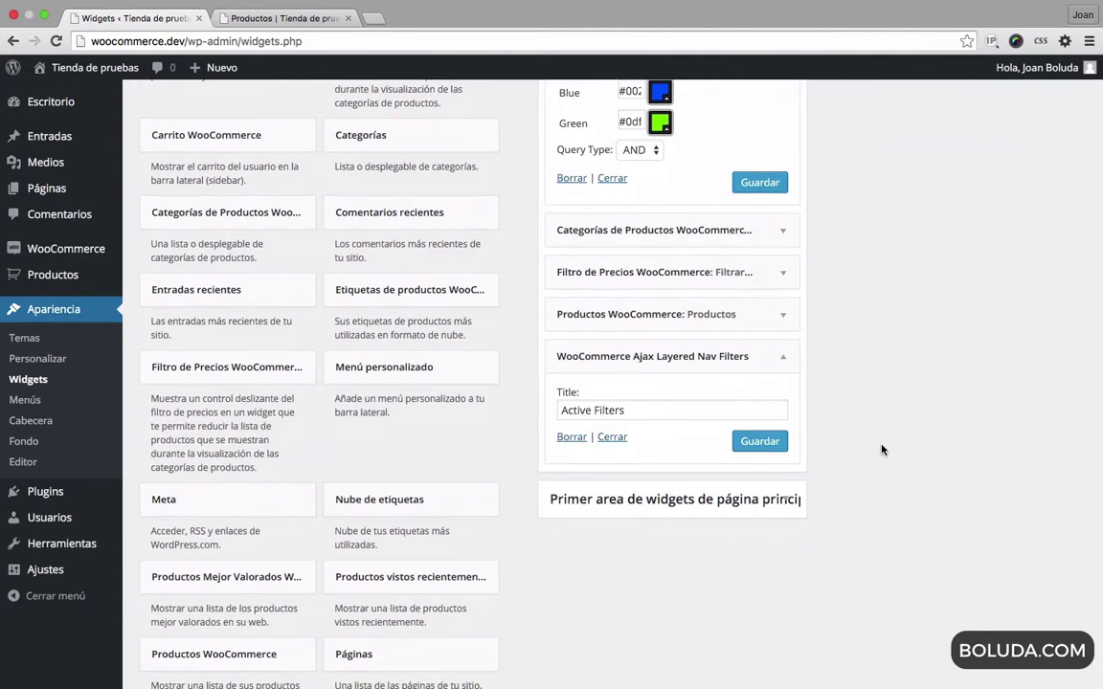
Title the Layered Nav Filters widget "Filtros activos", place it directly below the Filtros widget and save it
{"action": "triple_click", "coordinate": [668, 409]}
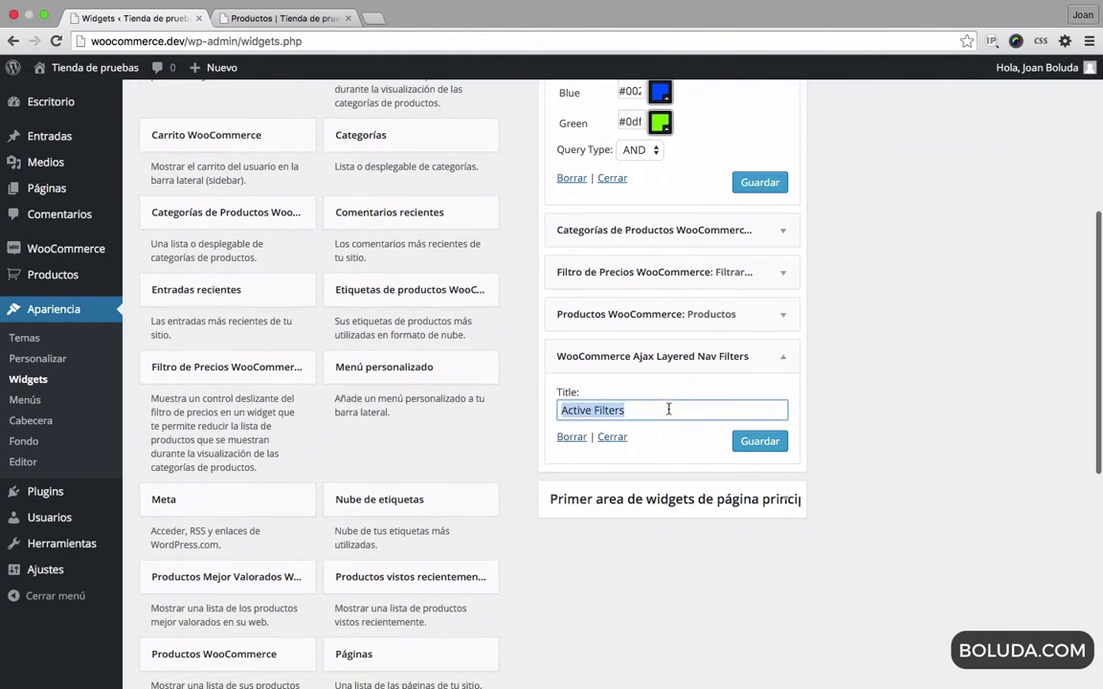
{"action": "type", "text": "Filtros acti"}
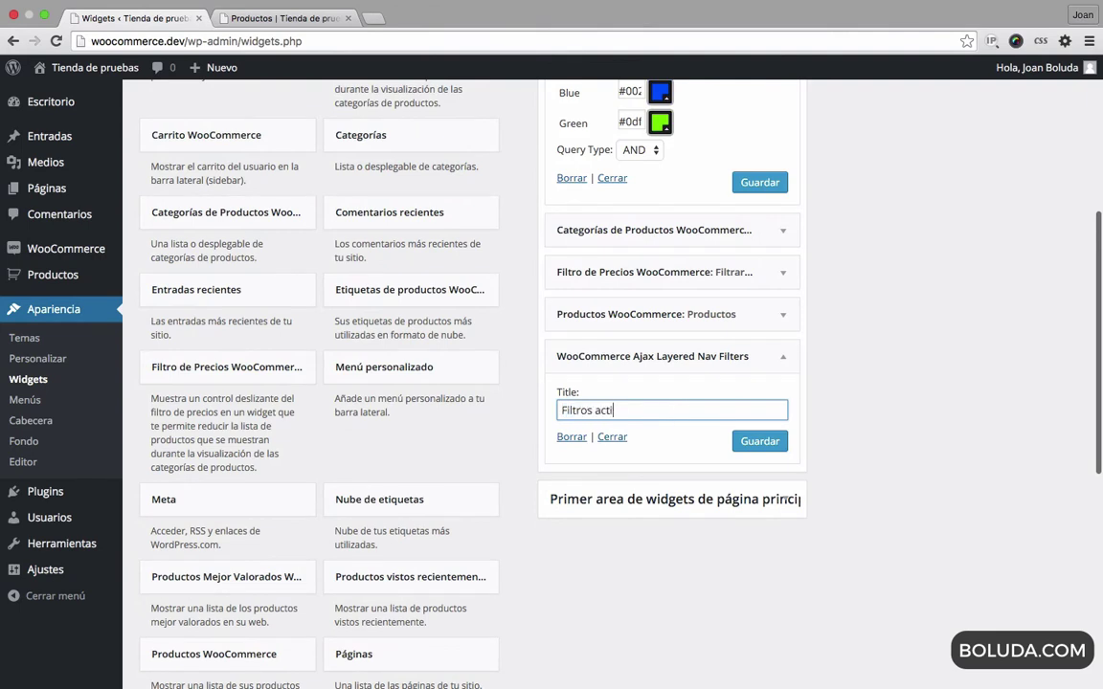
{"action": "type", "text": "vos"}
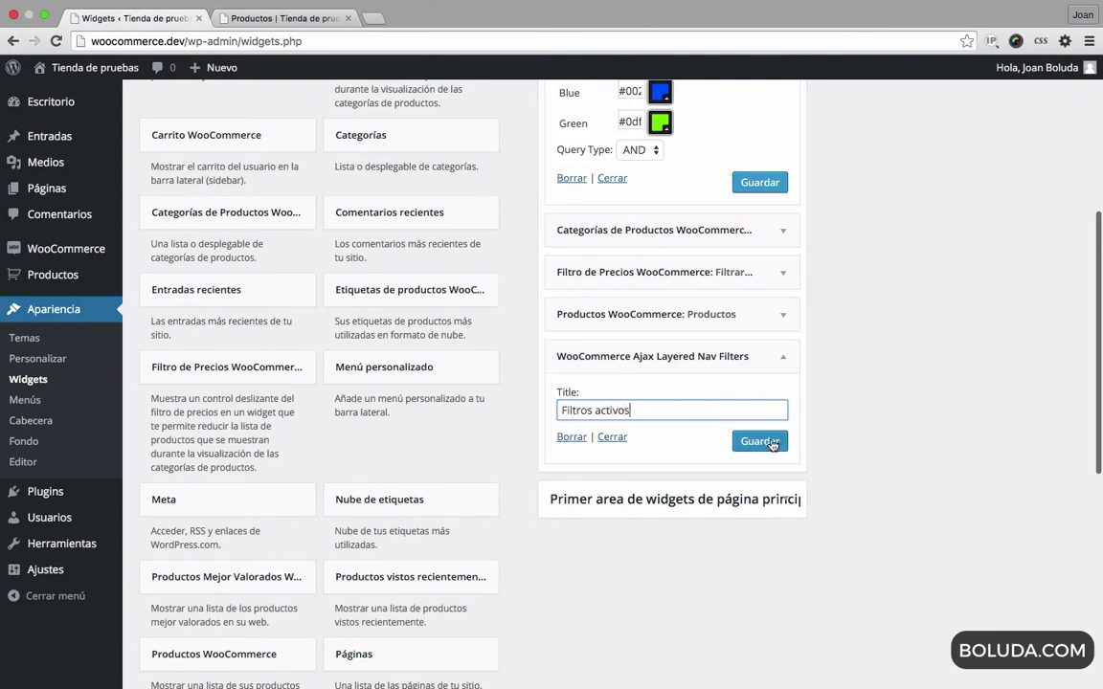
{"action": "left_click_drag", "start_coordinate": [761, 332], "coordinate": [753, 218]}
{"action": "left_click", "coordinate": [782, 234]}
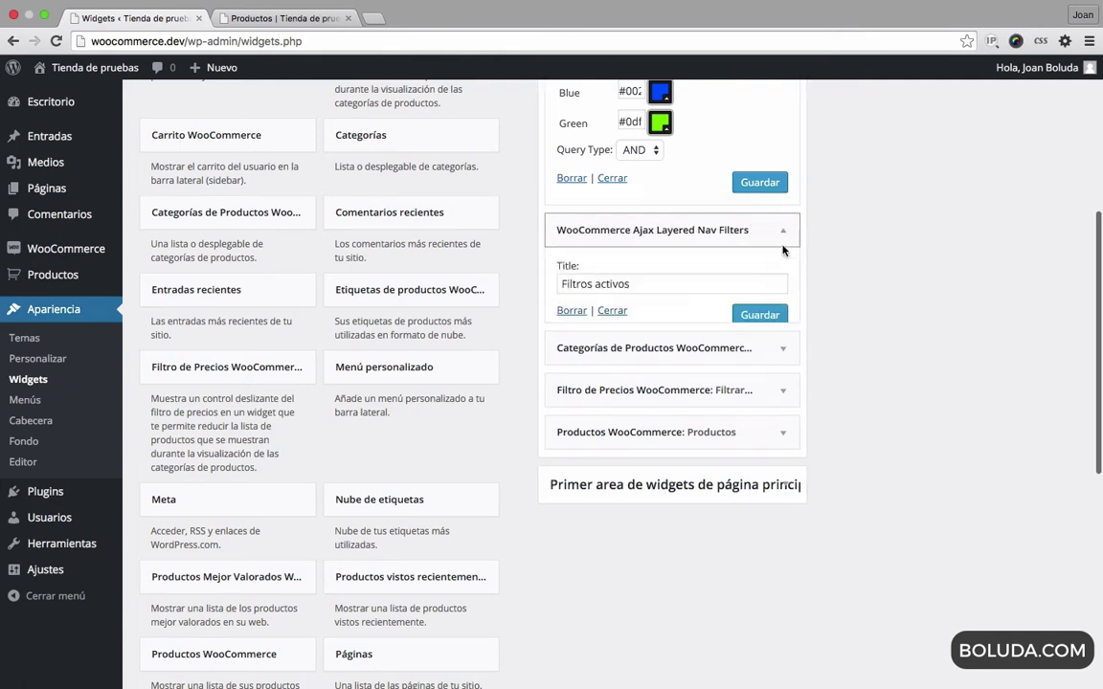
{"action": "left_click", "coordinate": [775, 316]}
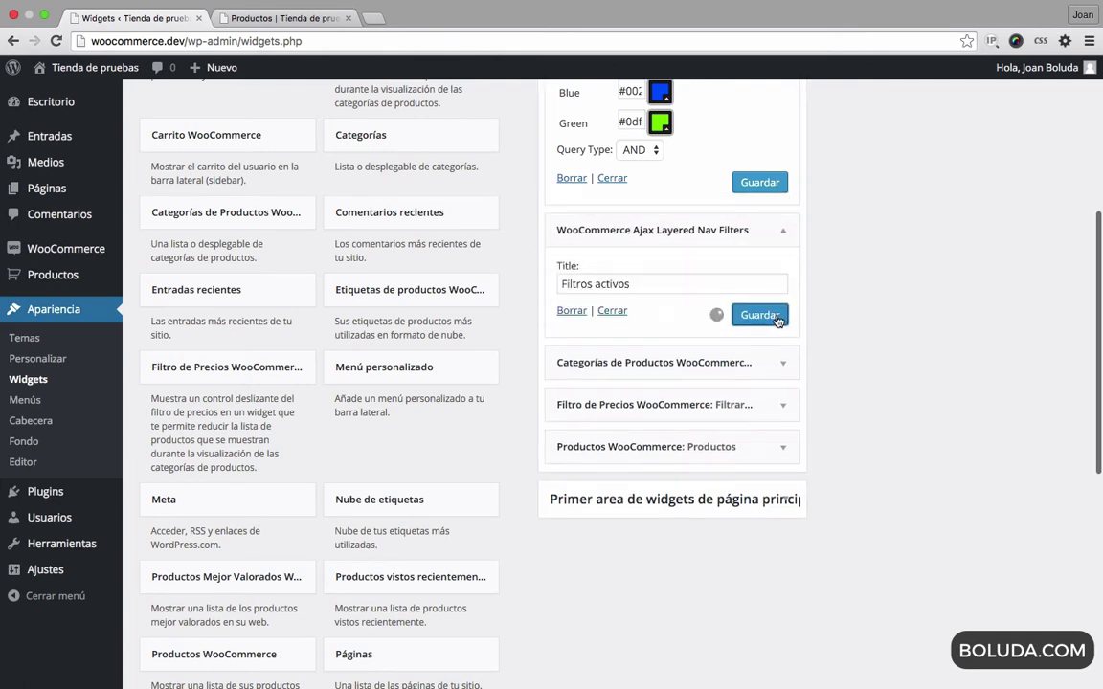
Test the Filtros activos widget on the store's home page by applying the Black and Green filters and removing each from the active list
{"action": "left_click", "coordinate": [302, 21]}
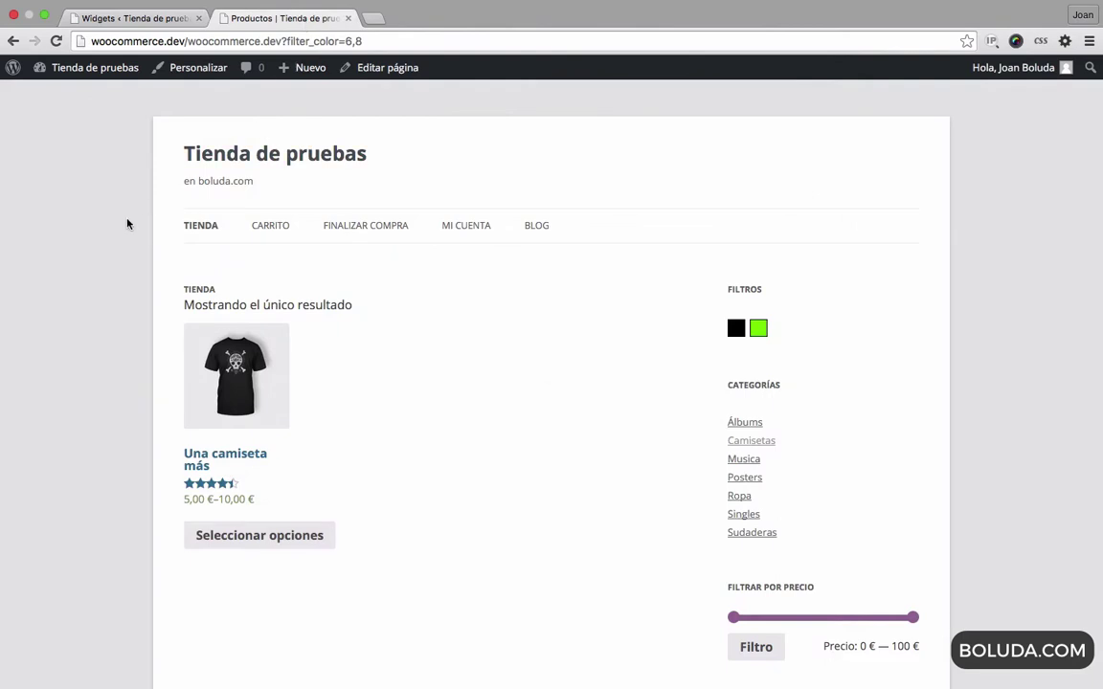
{"action": "key", "text": "super+r"}
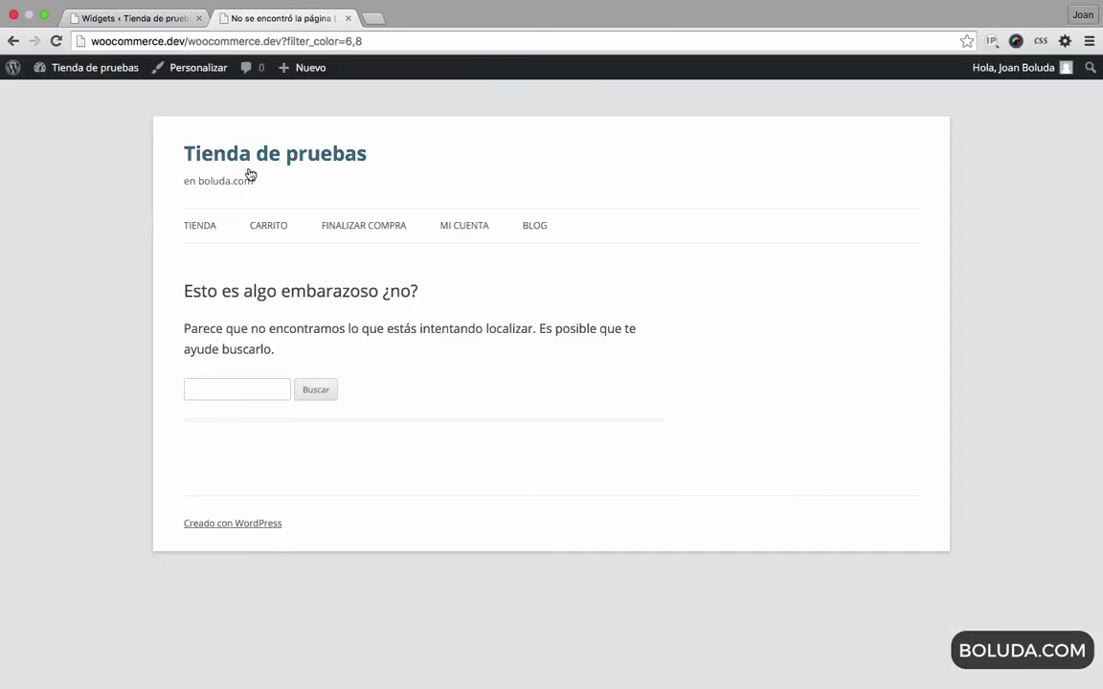
{"action": "left_click", "coordinate": [263, 165]}
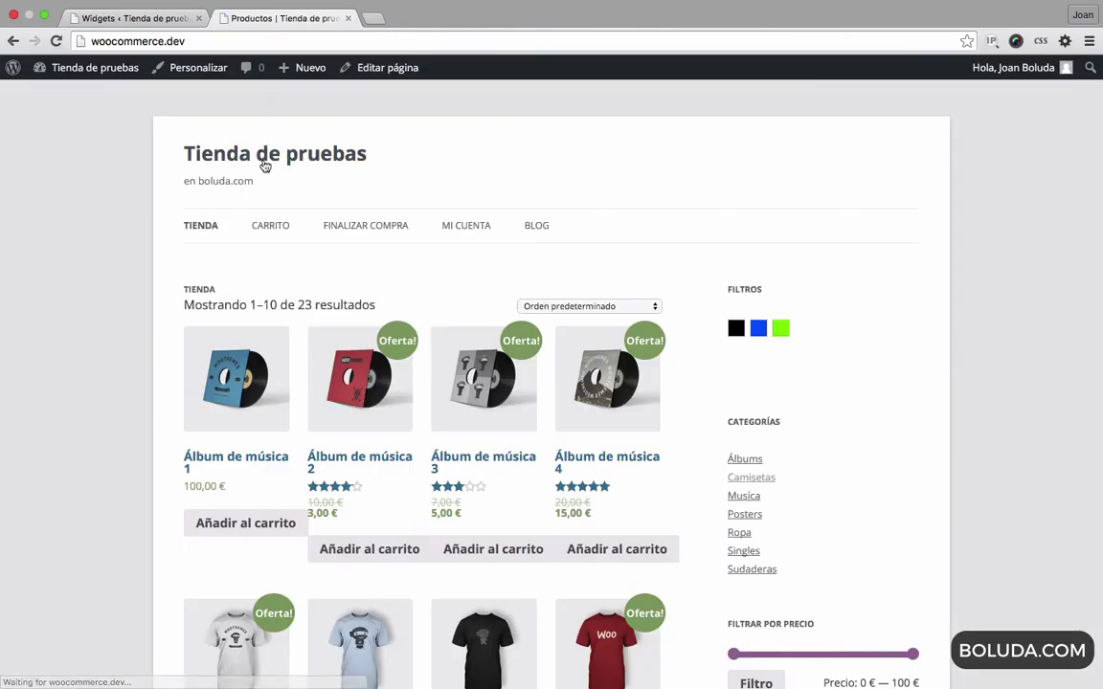
{"action": "left_click", "coordinate": [739, 331]}
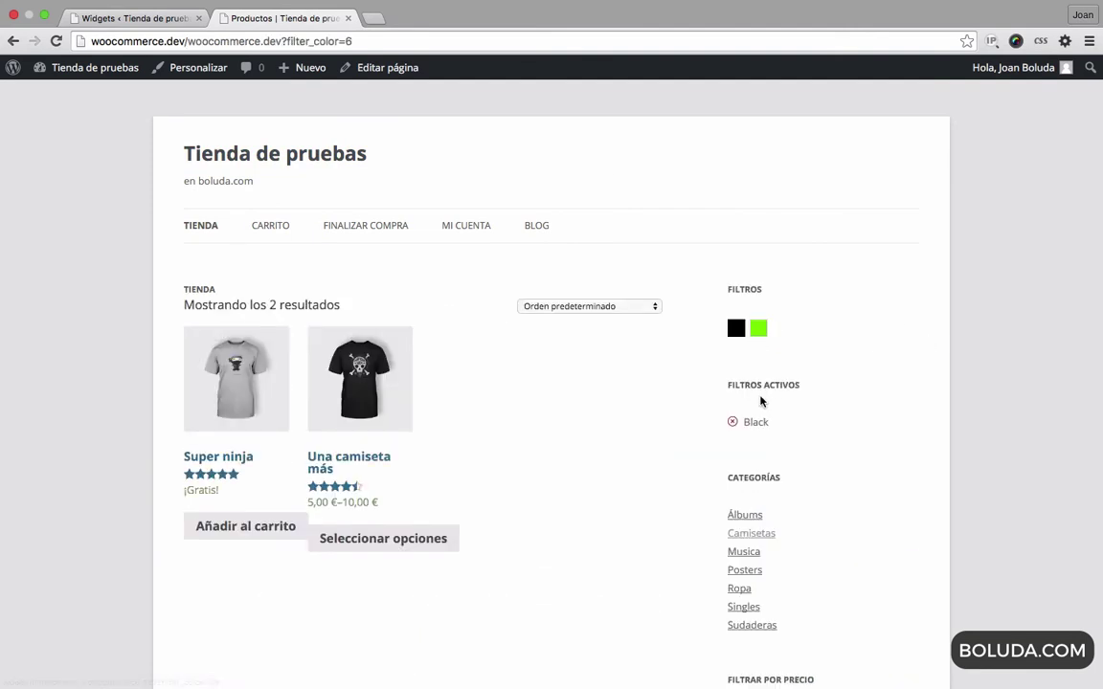
{"action": "left_click", "coordinate": [758, 335]}
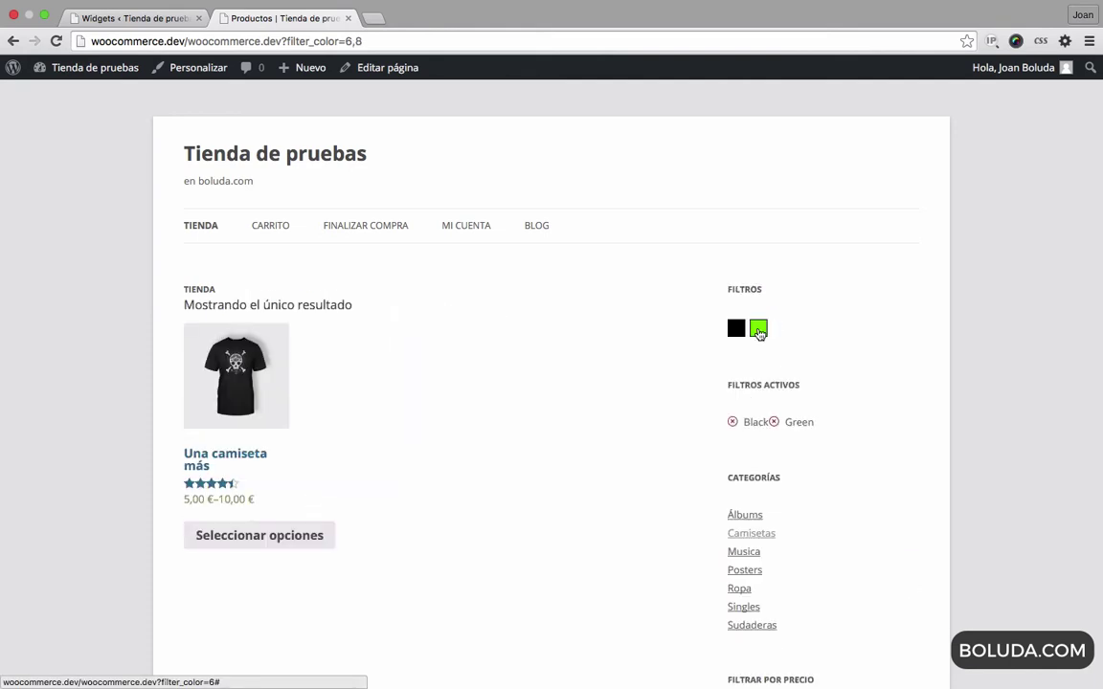
{"action": "left_click", "coordinate": [732, 425]}
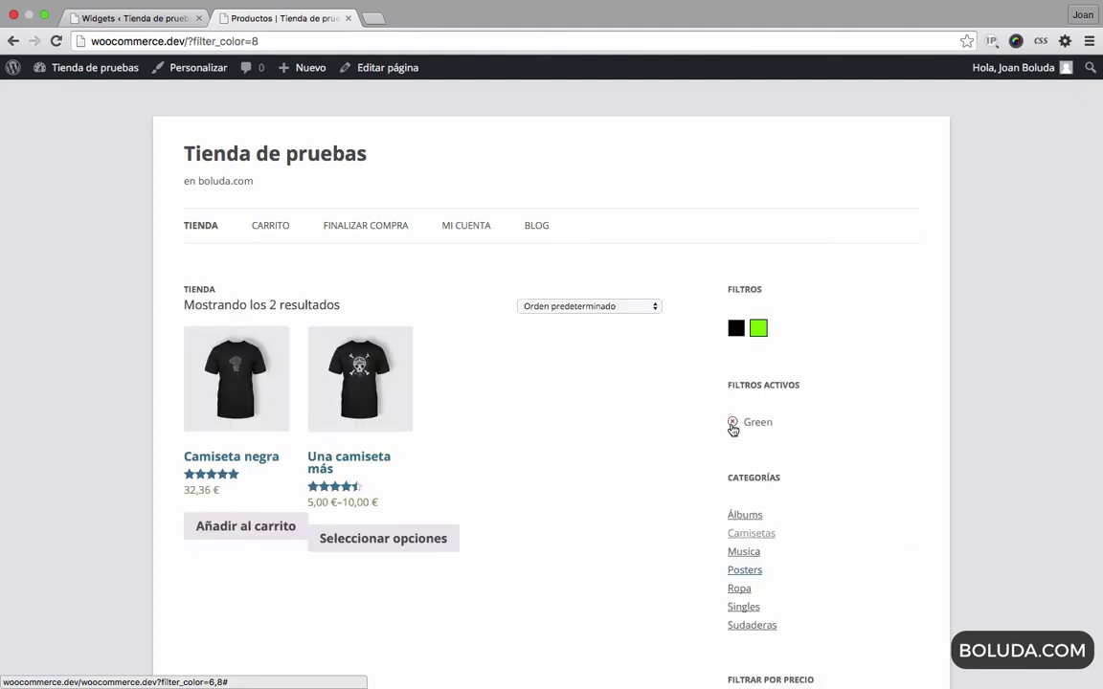
{"action": "left_click", "coordinate": [740, 427]}
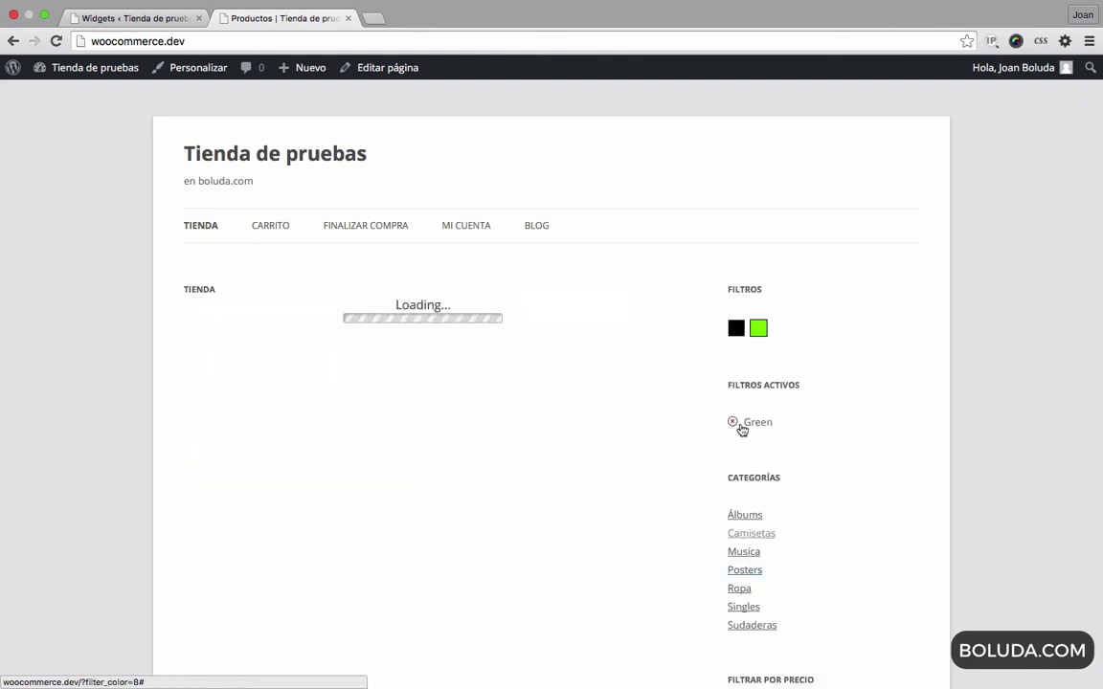
Enable Show Attribute Count for the Filtros widget, set its display type to Checkbox and save it
{"action": "left_click", "coordinate": [154, 18]}
{"action": "scroll", "coordinate": [671, 232], "scroll_direction": "up", "scroll_amount": 5}
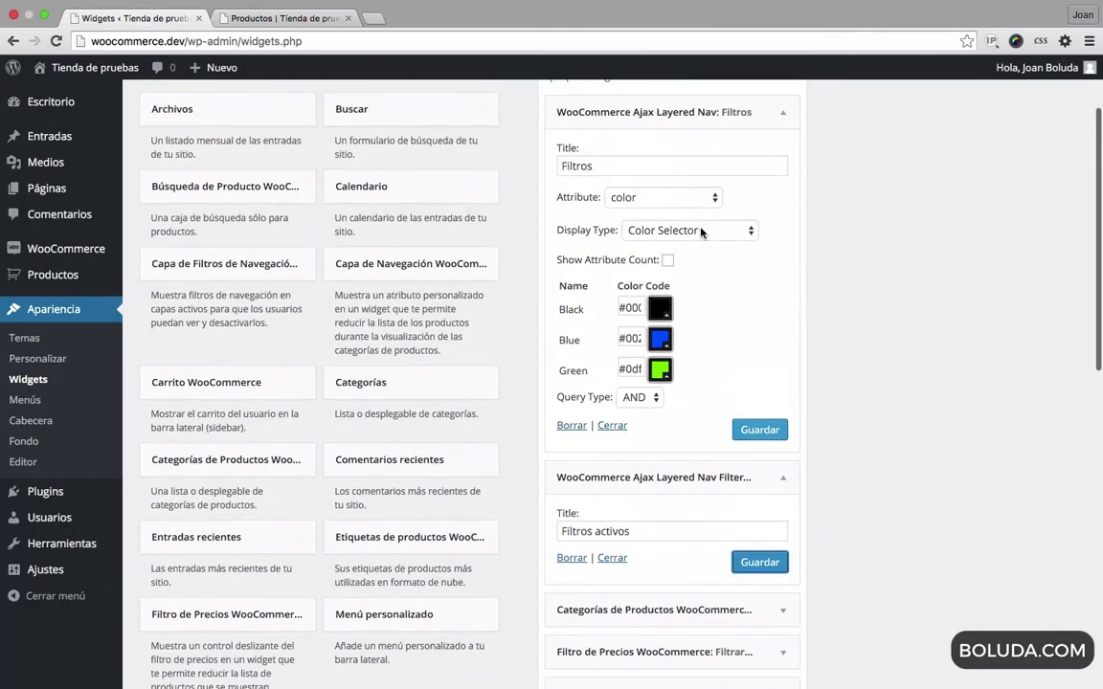
{"action": "left_click", "coordinate": [671, 232]}
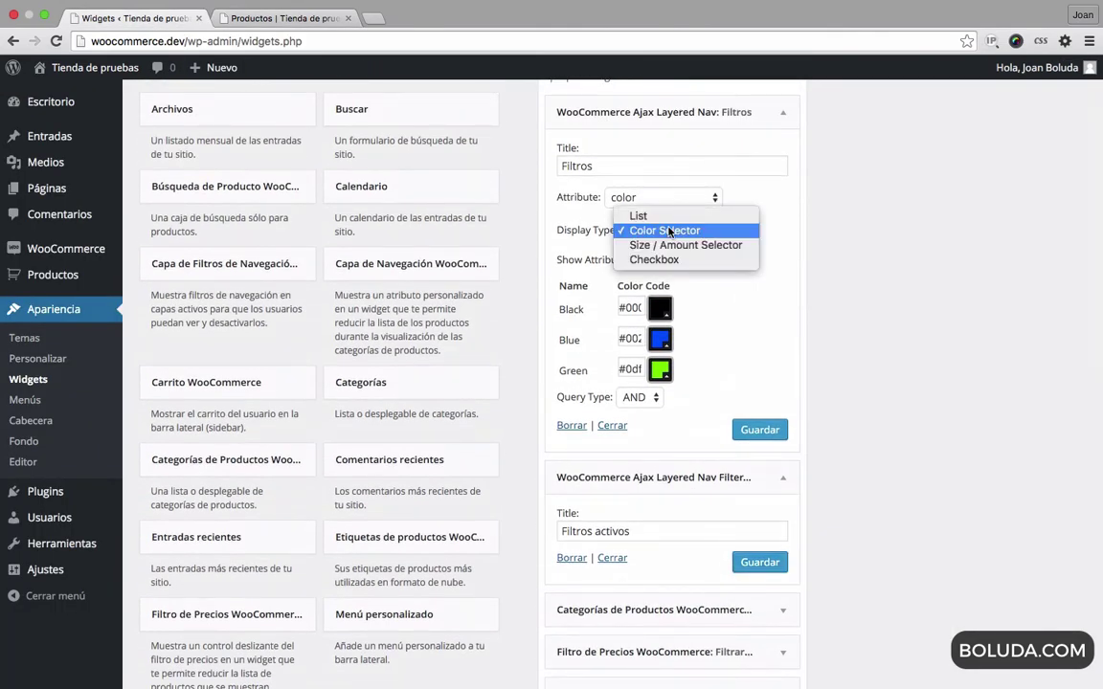
{"action": "left_click", "coordinate": [669, 231]}
{"action": "left_click", "coordinate": [666, 261]}
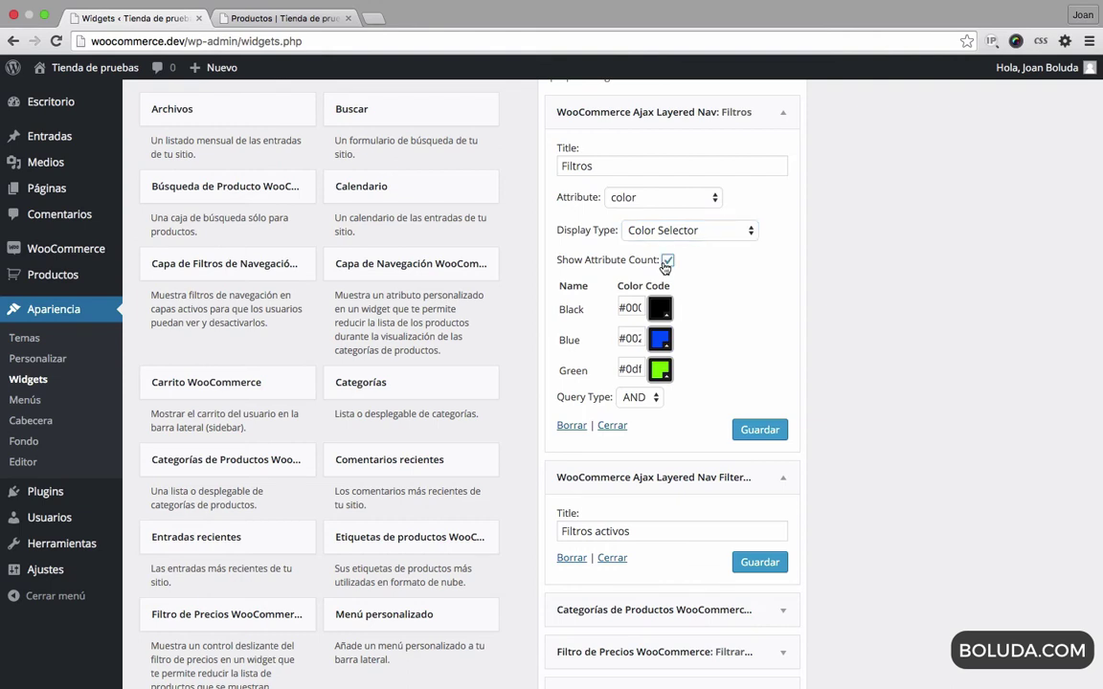
{"action": "left_click", "coordinate": [672, 229]}
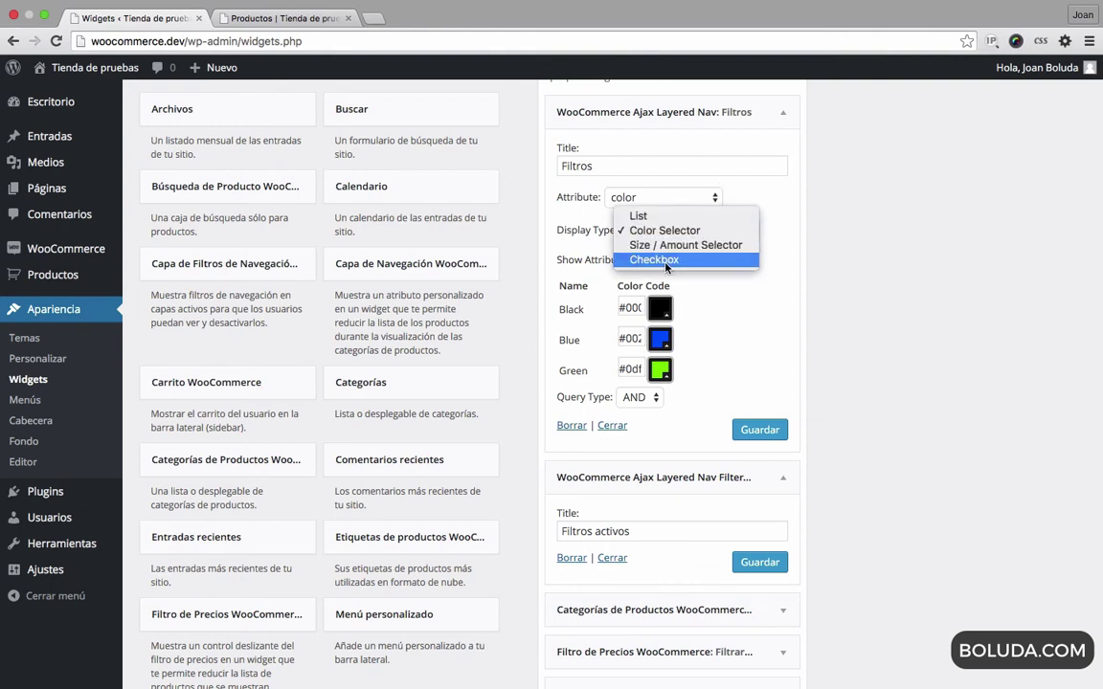
{"action": "left_click", "coordinate": [665, 263]}
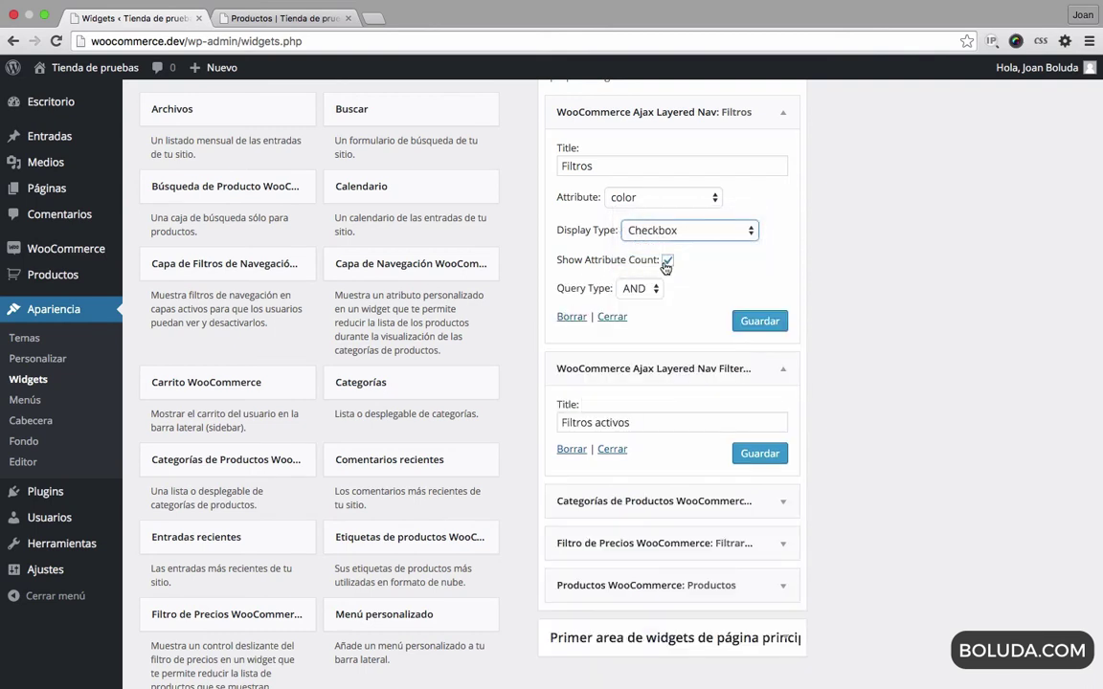
{"action": "left_click", "coordinate": [764, 326]}
Reload the store page and test the checkbox filters by applying and removing Black and Blue in turn
{"action": "left_click", "coordinate": [278, 18]}
{"action": "key", "text": "super+r"}
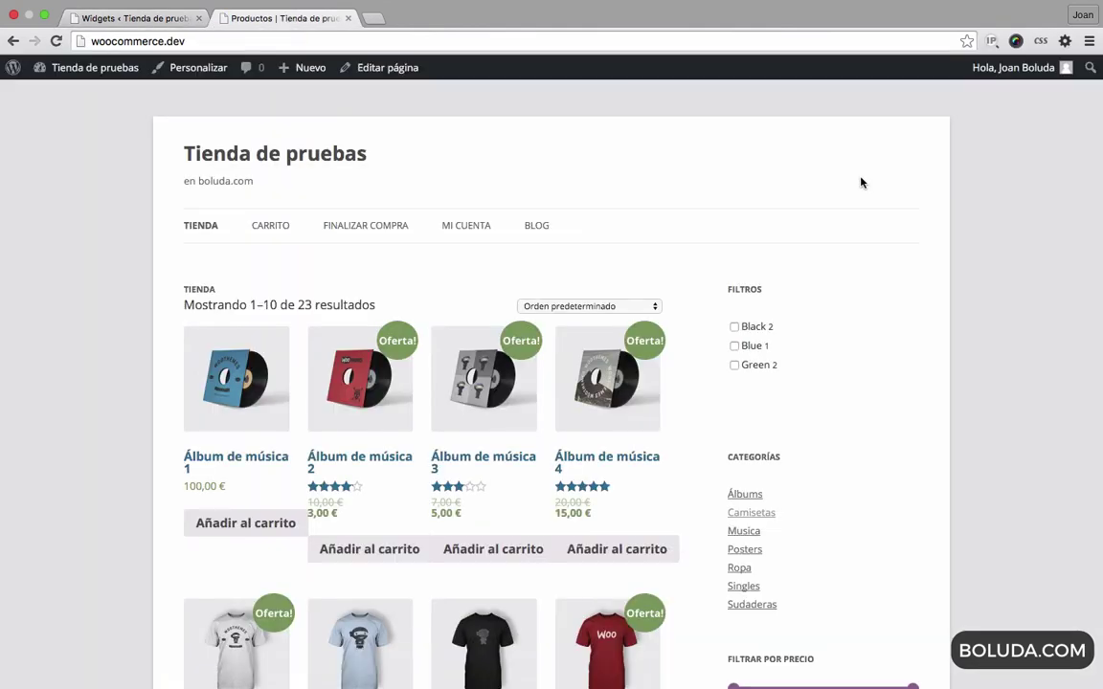
{"action": "left_click", "coordinate": [734, 328]}
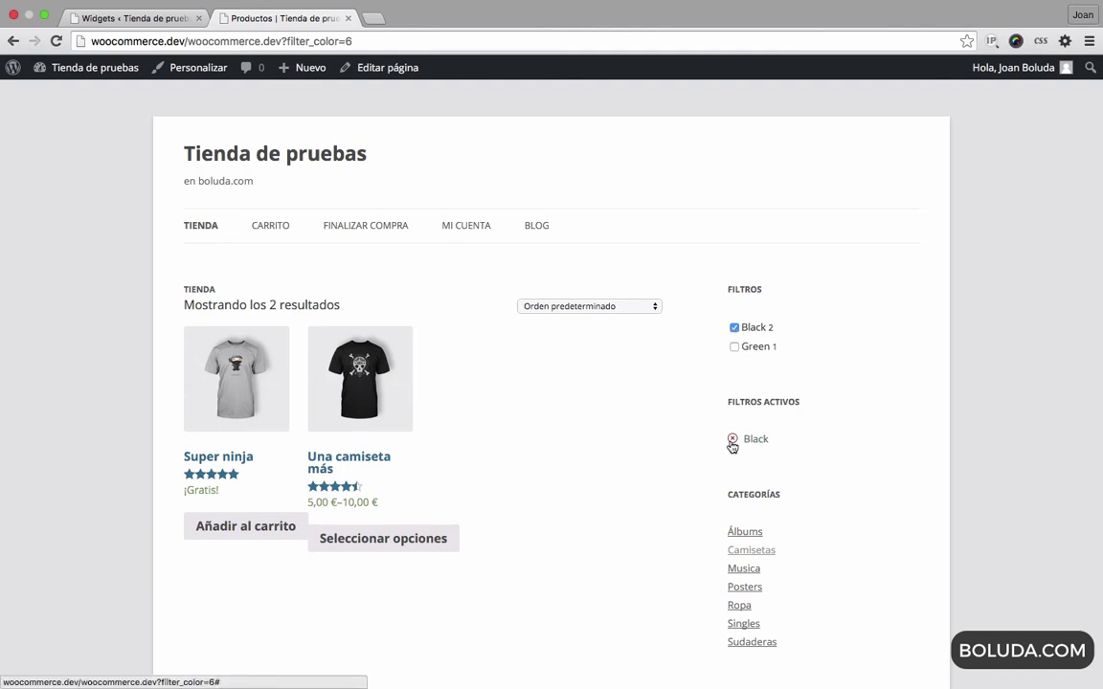
{"action": "left_click", "coordinate": [734, 329]}
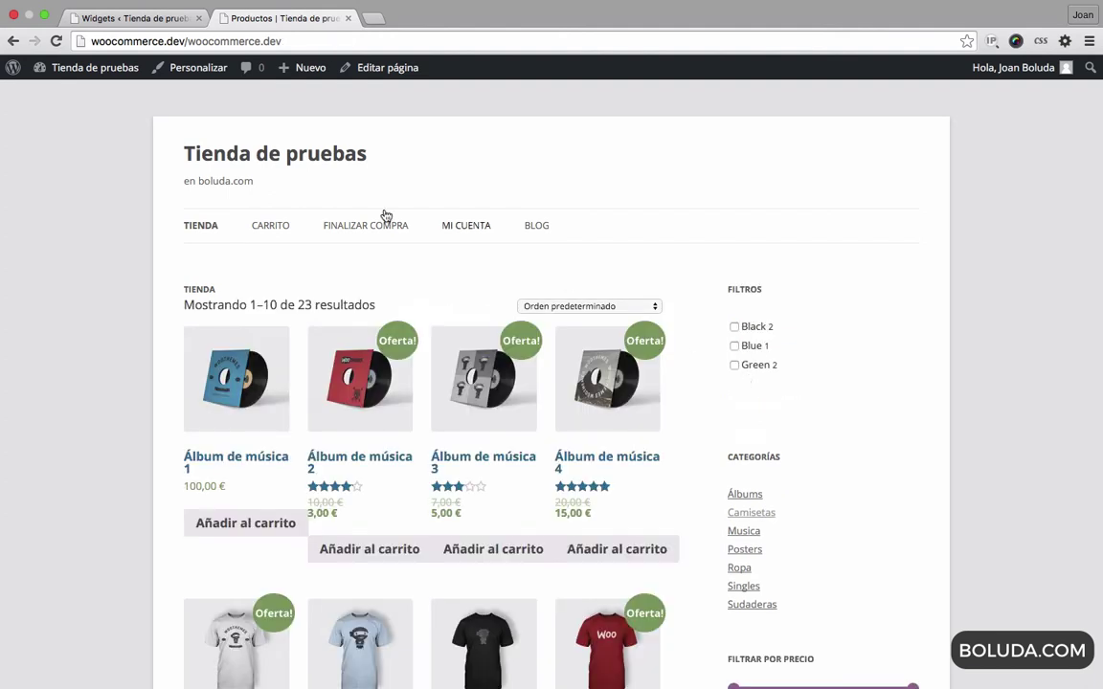
{"action": "left_click", "coordinate": [734, 346]}
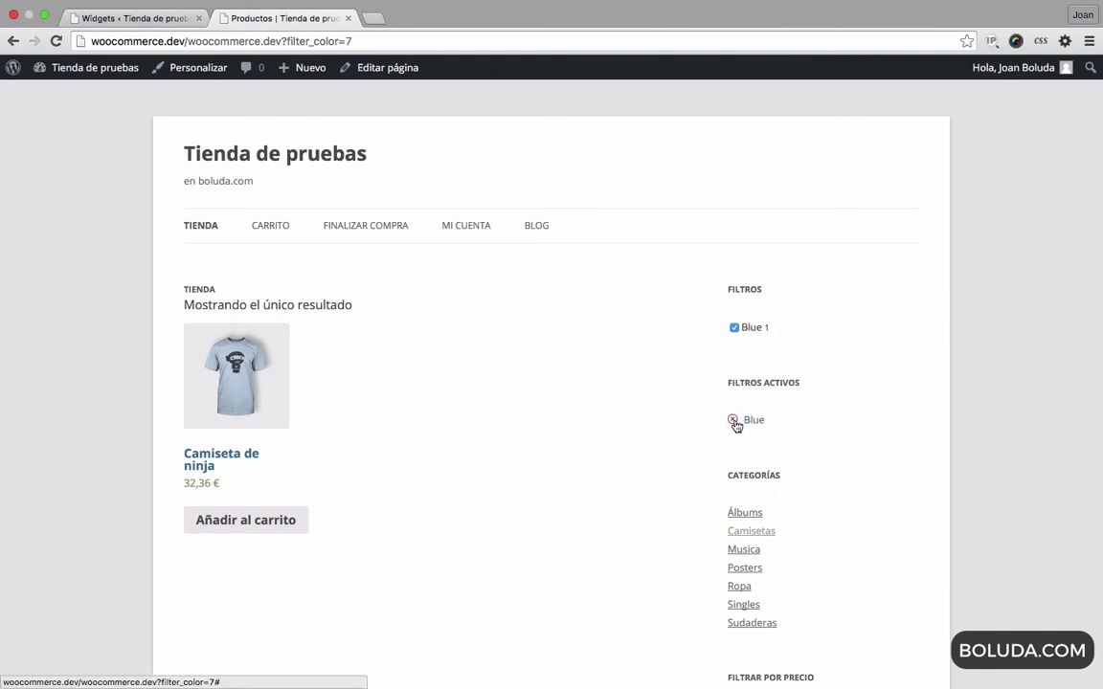
{"action": "left_click", "coordinate": [735, 328]}
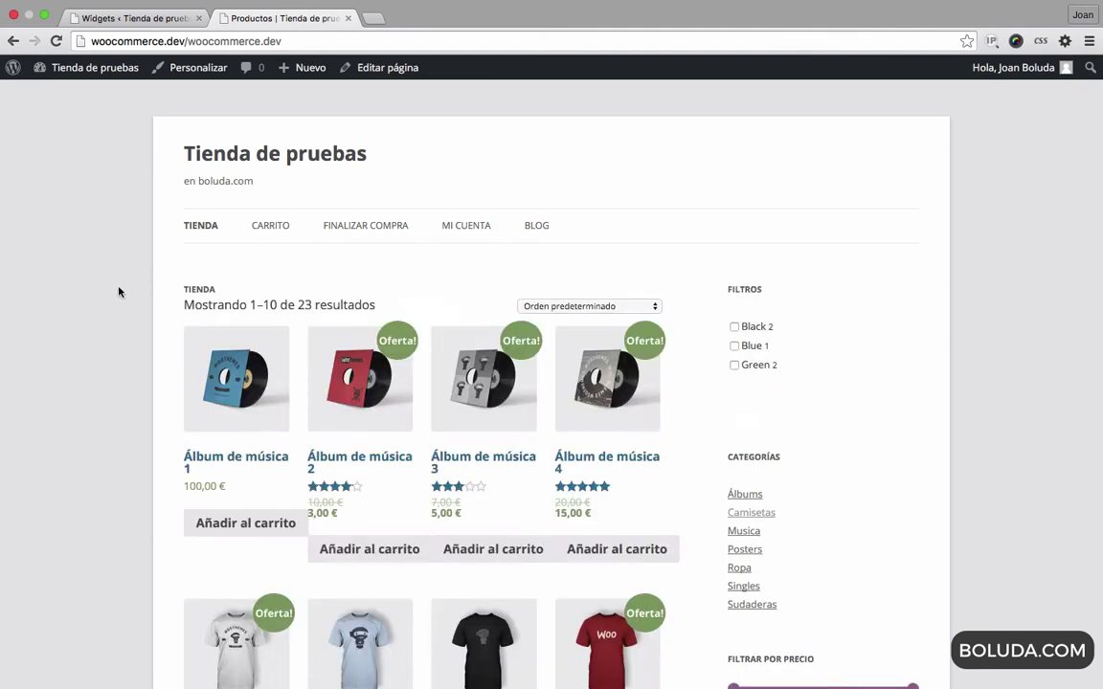
Add a second WooCommerce Ajax Layered Nav widget to Barra lateral principal, place it between Filtros and Filtros activos, and expand it
{"action": "left_click", "coordinate": [136, 21]}
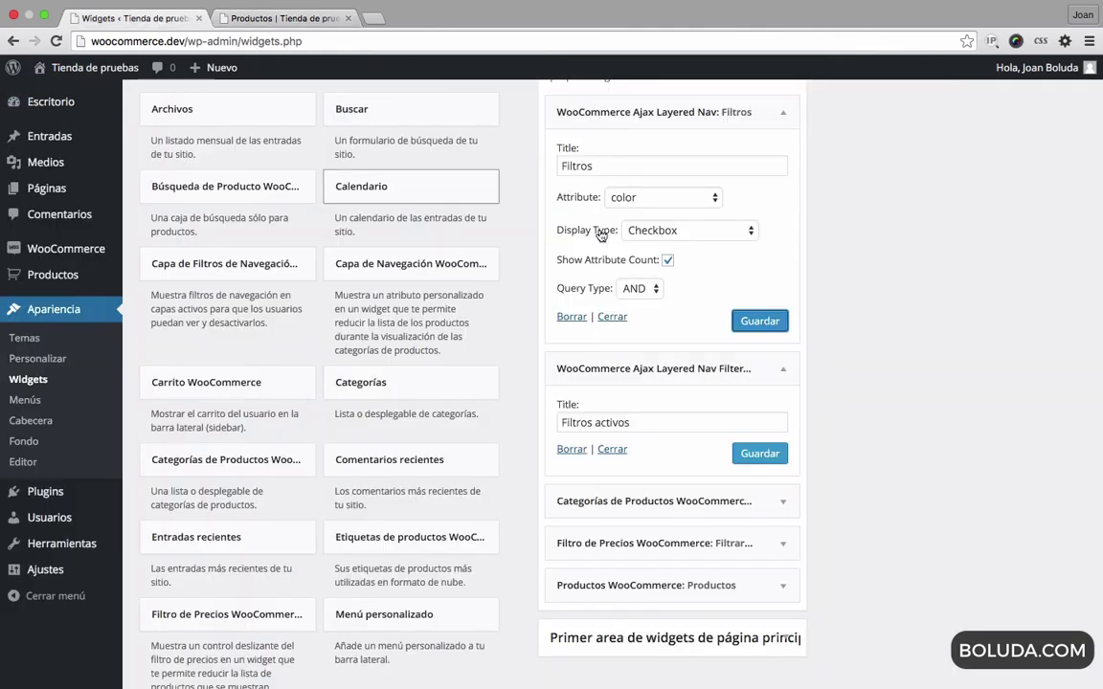
{"action": "scroll", "coordinate": [853, 258], "scroll_direction": "down", "scroll_amount": 8}
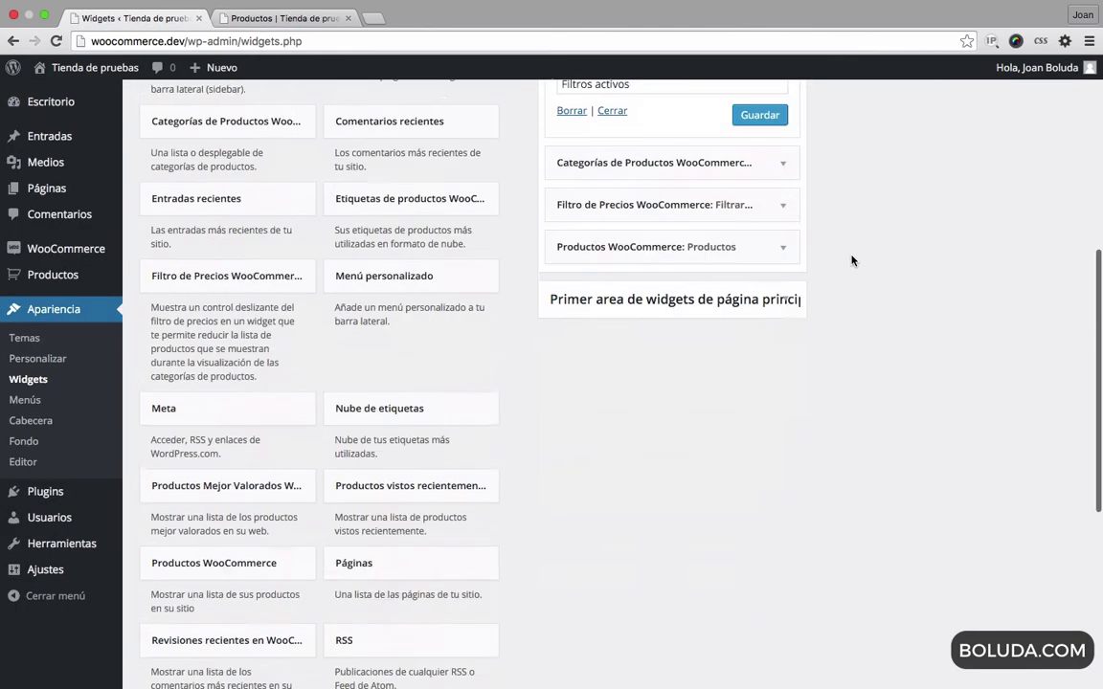
{"action": "left_click", "coordinate": [421, 316]}
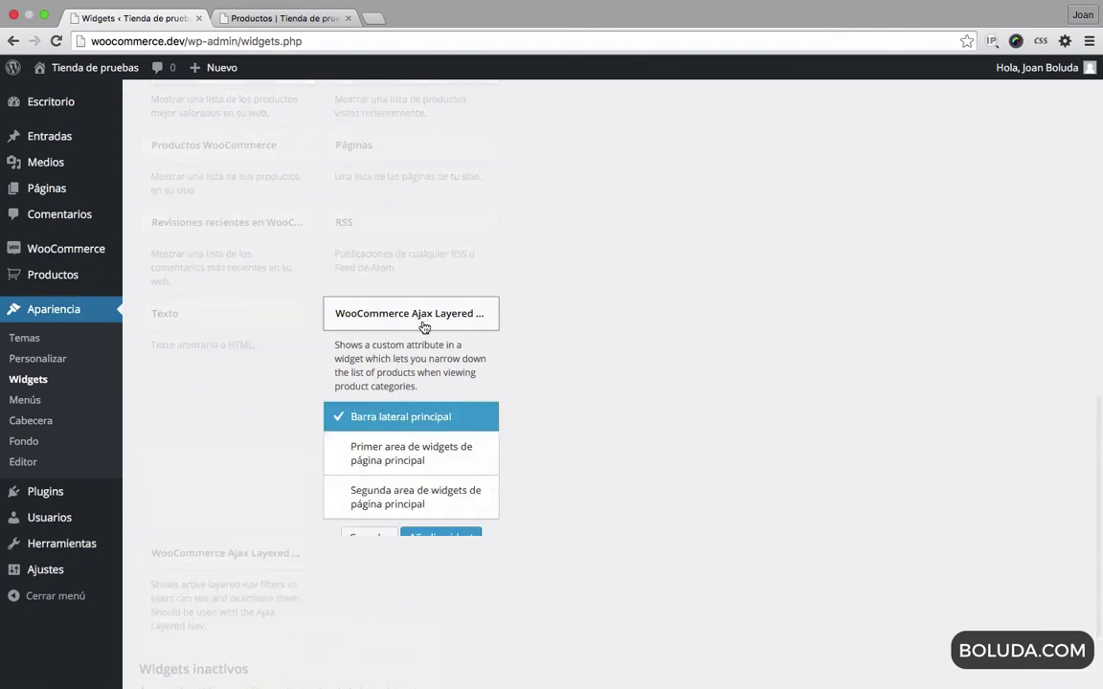
{"action": "left_click", "coordinate": [446, 539]}
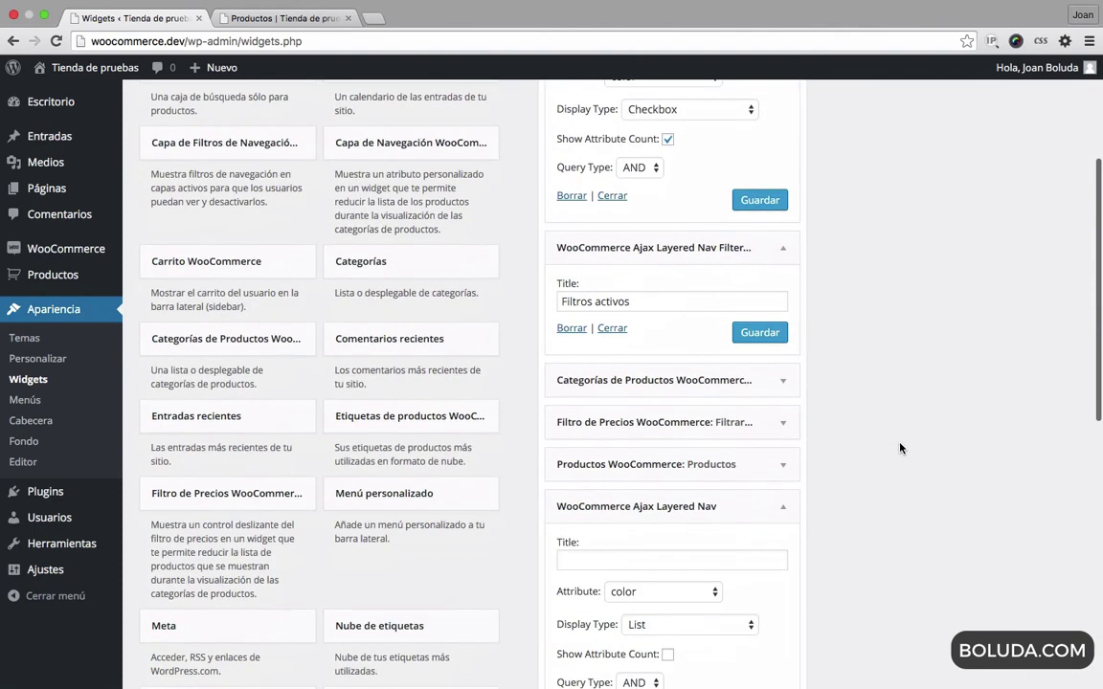
{"action": "left_click_drag", "start_coordinate": [683, 507], "coordinate": [674, 243]}
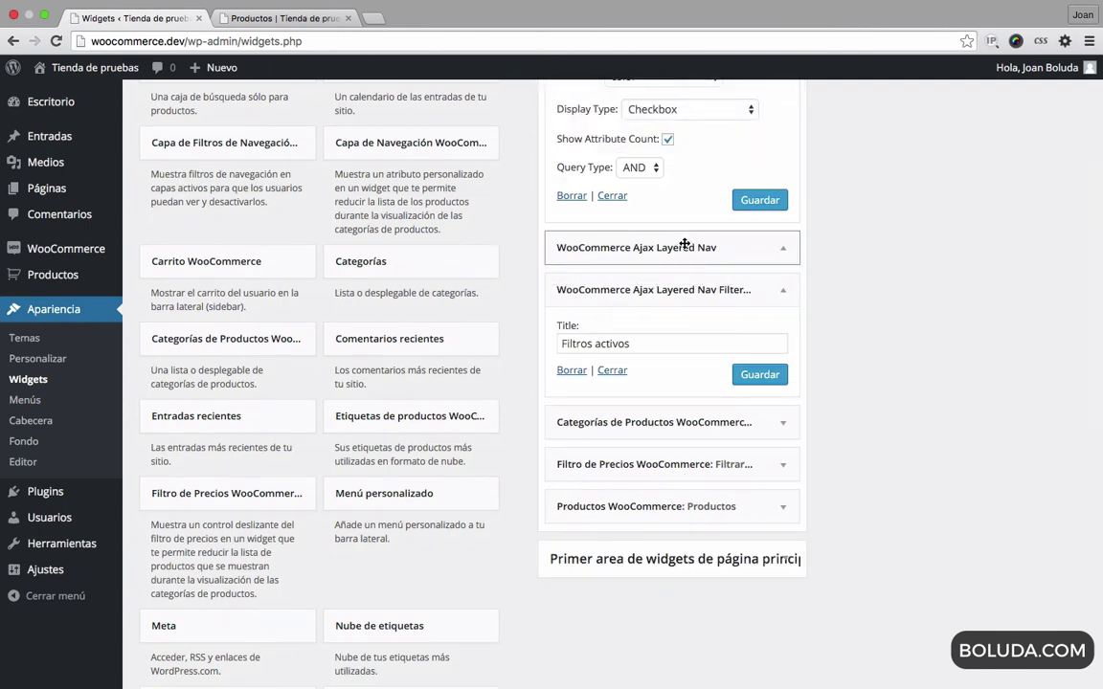
{"action": "scroll", "coordinate": [714, 254], "scroll_direction": "up", "scroll_amount": 1}
{"action": "left_click", "coordinate": [781, 274]}
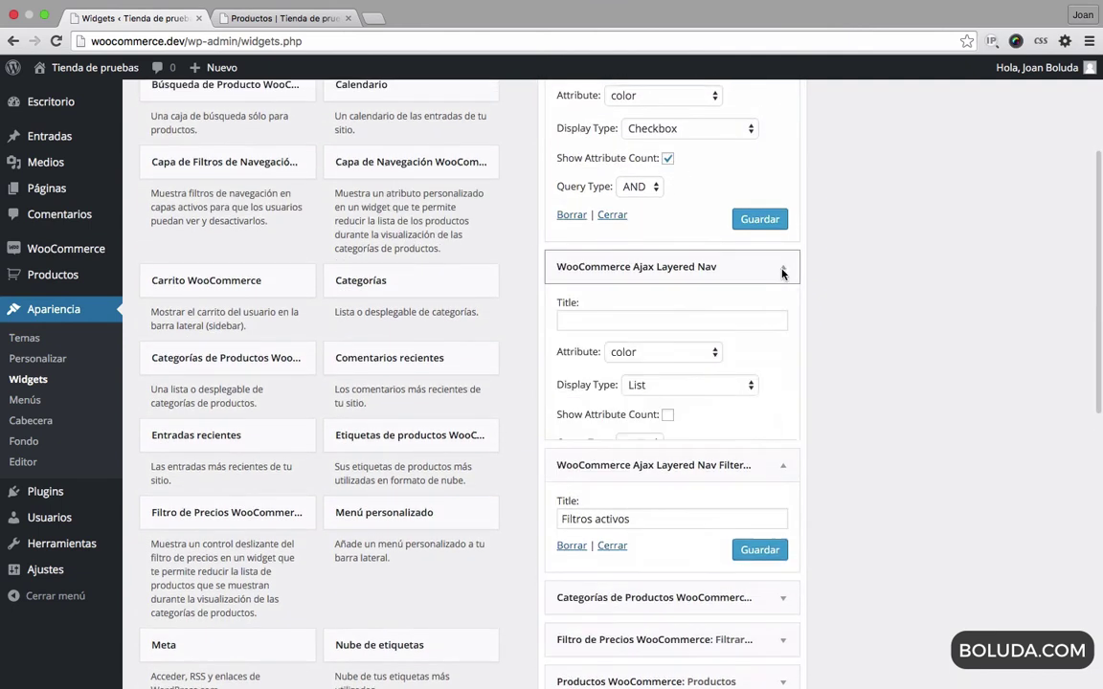
Change the title of the first Ajax Layered Nav widget, the colour filter, to Color
{"action": "scroll", "coordinate": [783, 270], "scroll_direction": "up", "scroll_amount": 3}
{"action": "double_click", "coordinate": [608, 177]}
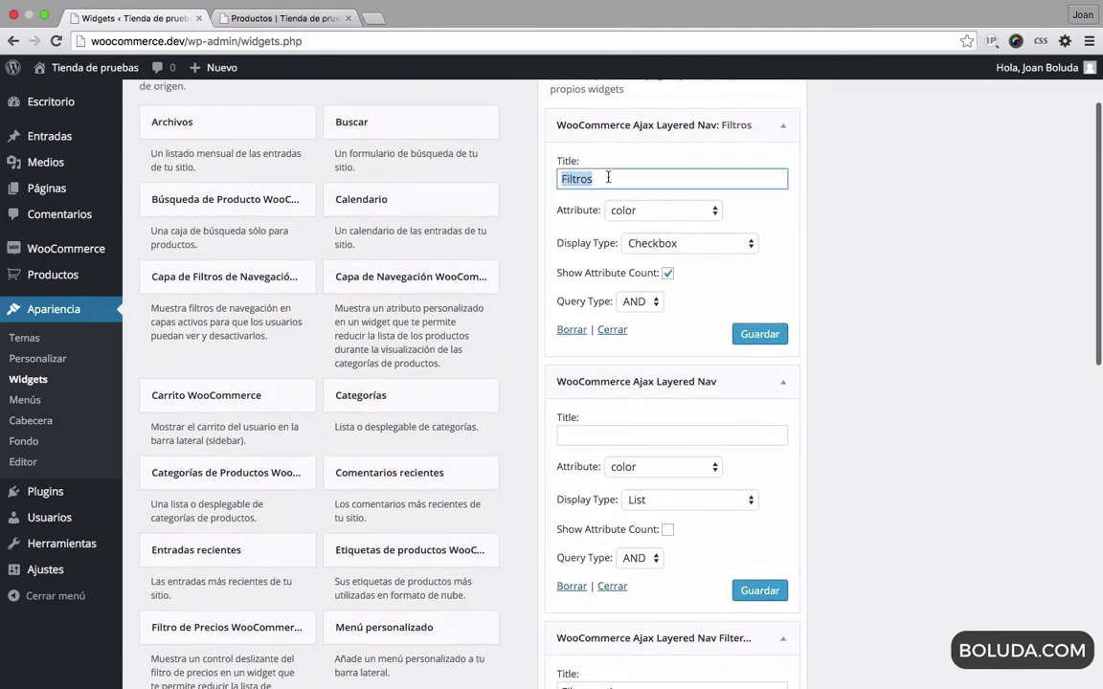
{"action": "type", "text": "Color"}
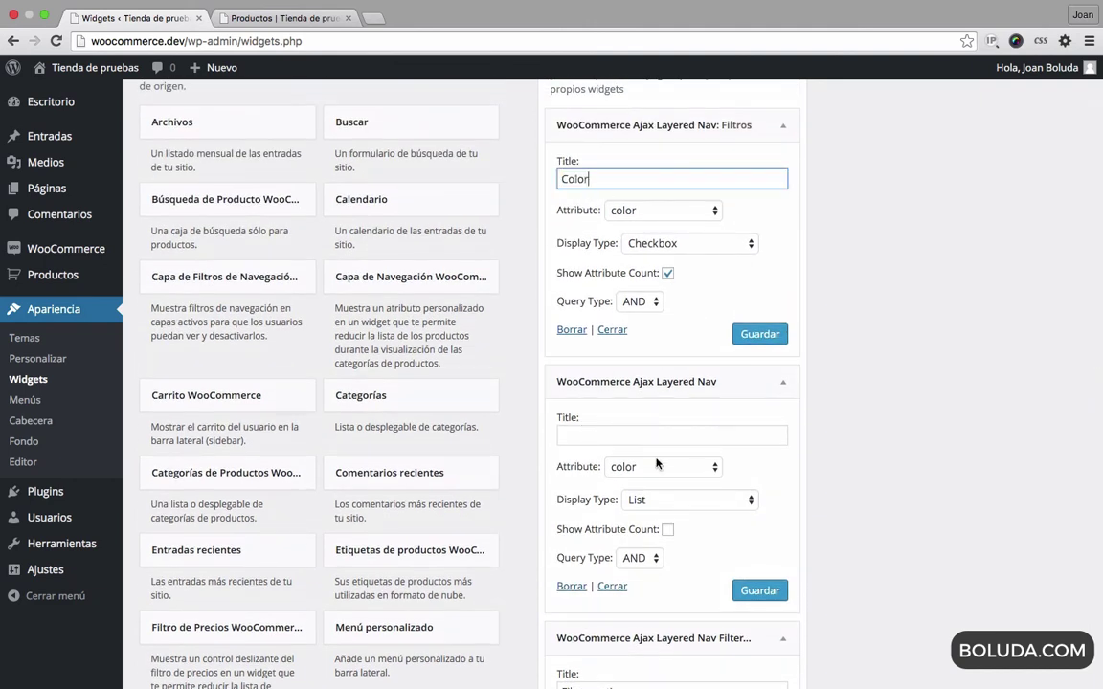
Set the second Ajax Layered Nav widget's attribute to peso and its title to Peso
{"action": "left_click", "coordinate": [700, 469]}
{"action": "left_click", "coordinate": [636, 482]}
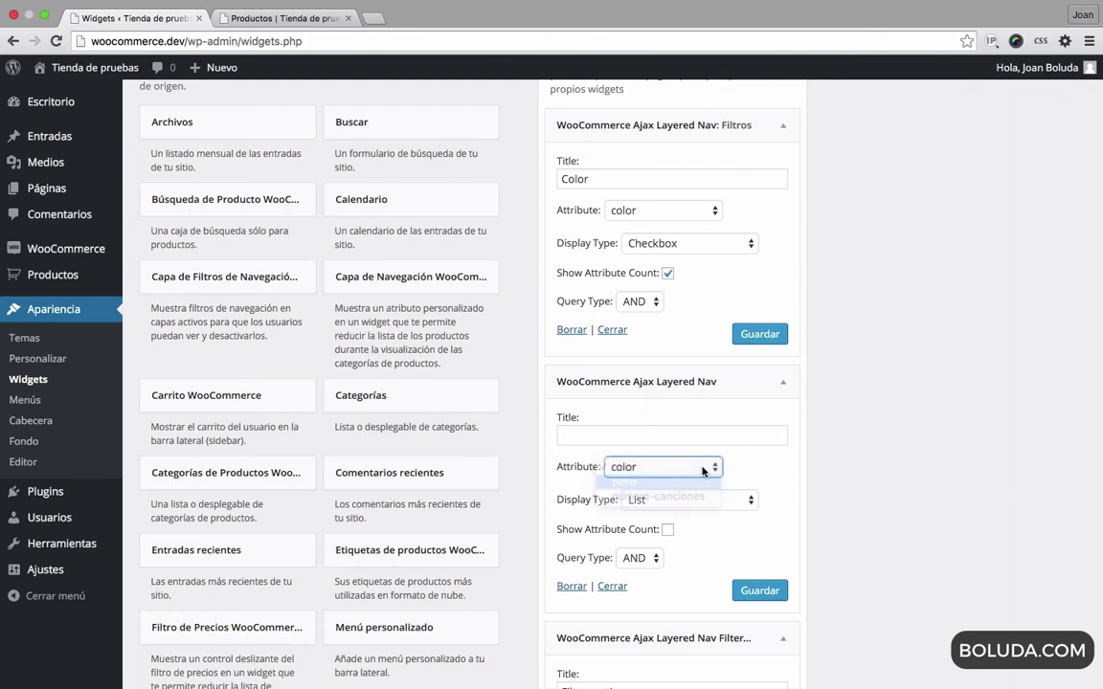
{"action": "left_click", "coordinate": [641, 432]}
{"action": "type", "text": "p"}
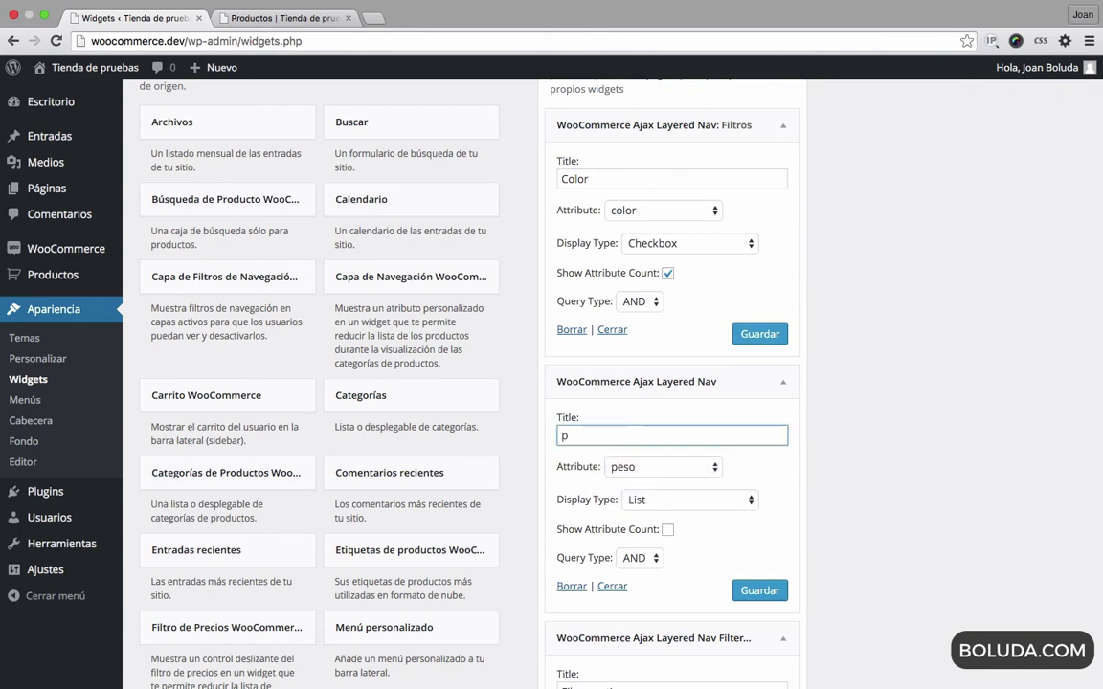
{"action": "type", "text": "eso"}
Set the Peso widget's display type to Size / Amount Selector, label its values 10 and 5 with the same numbers, and save it
{"action": "left_click", "coordinate": [670, 500]}
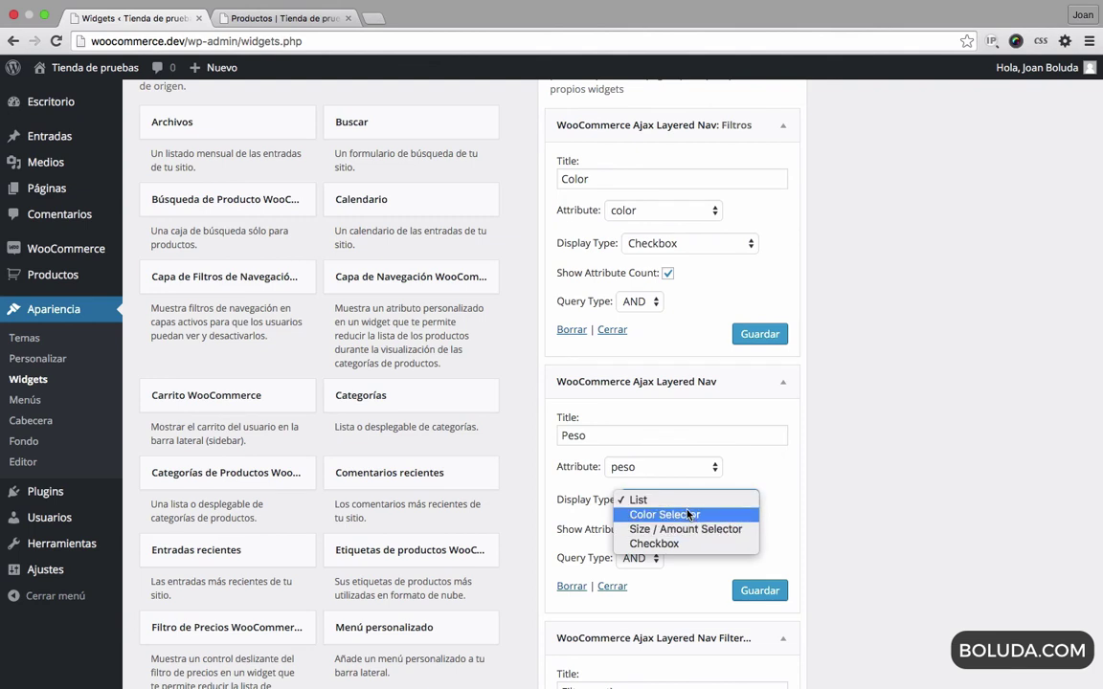
{"action": "left_click", "coordinate": [729, 534]}
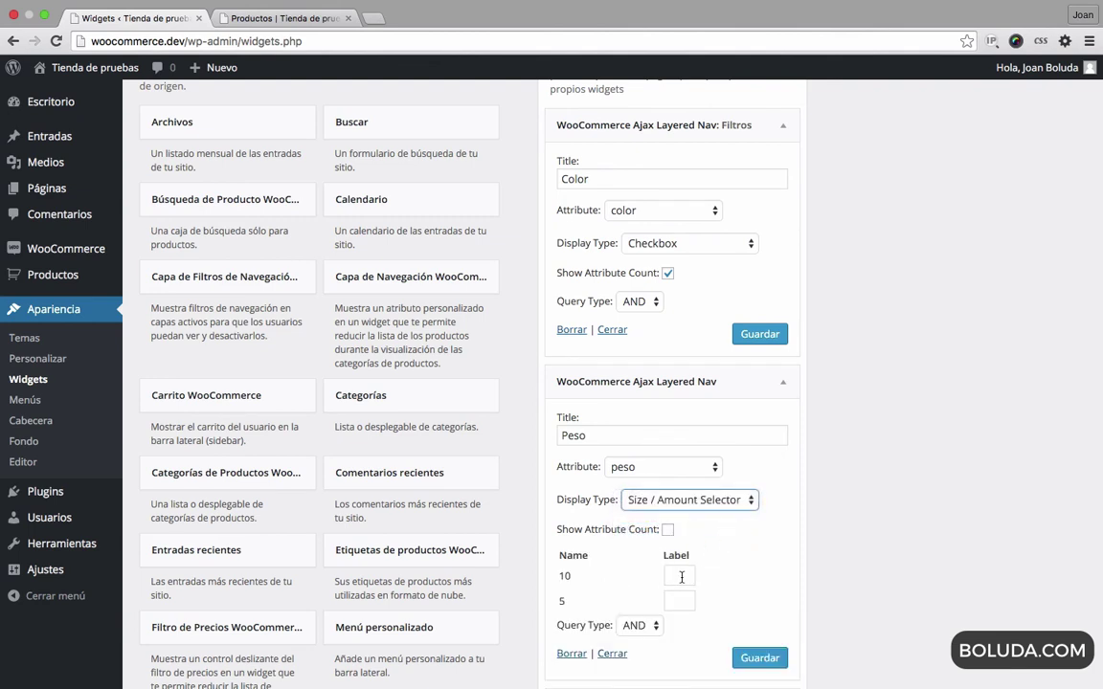
{"action": "left_click", "coordinate": [686, 578]}
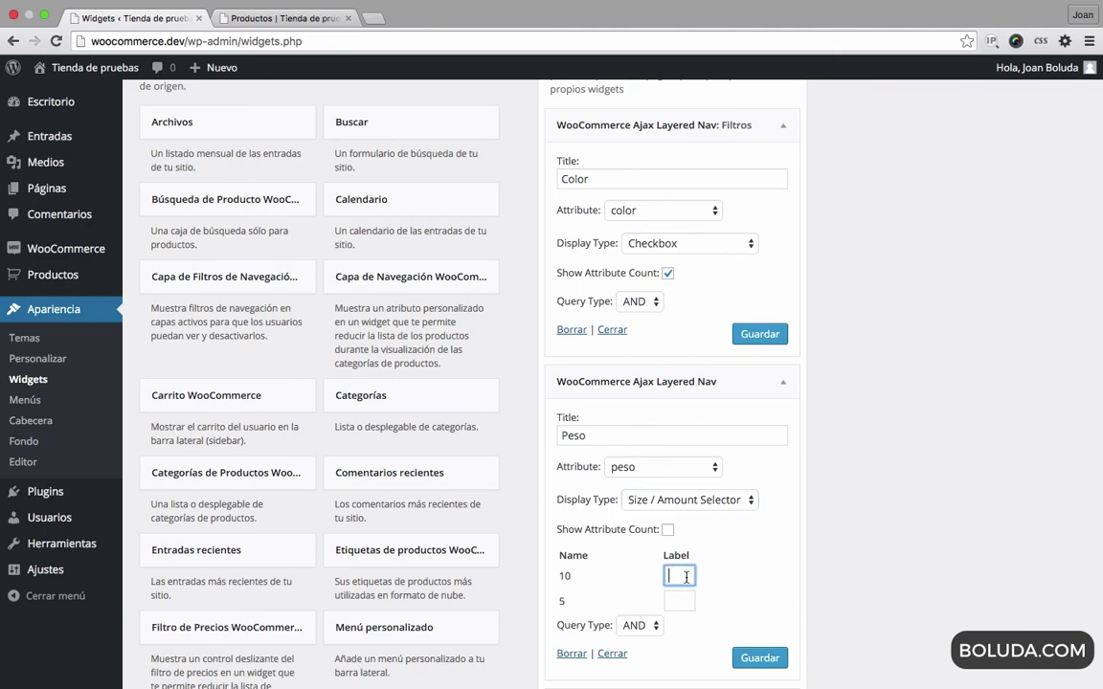
{"action": "type", "text": "10"}
{"action": "scroll", "coordinate": [935, 565], "scroll_direction": "down", "scroll_amount": 4}
{"action": "key", "text": "Tab"}
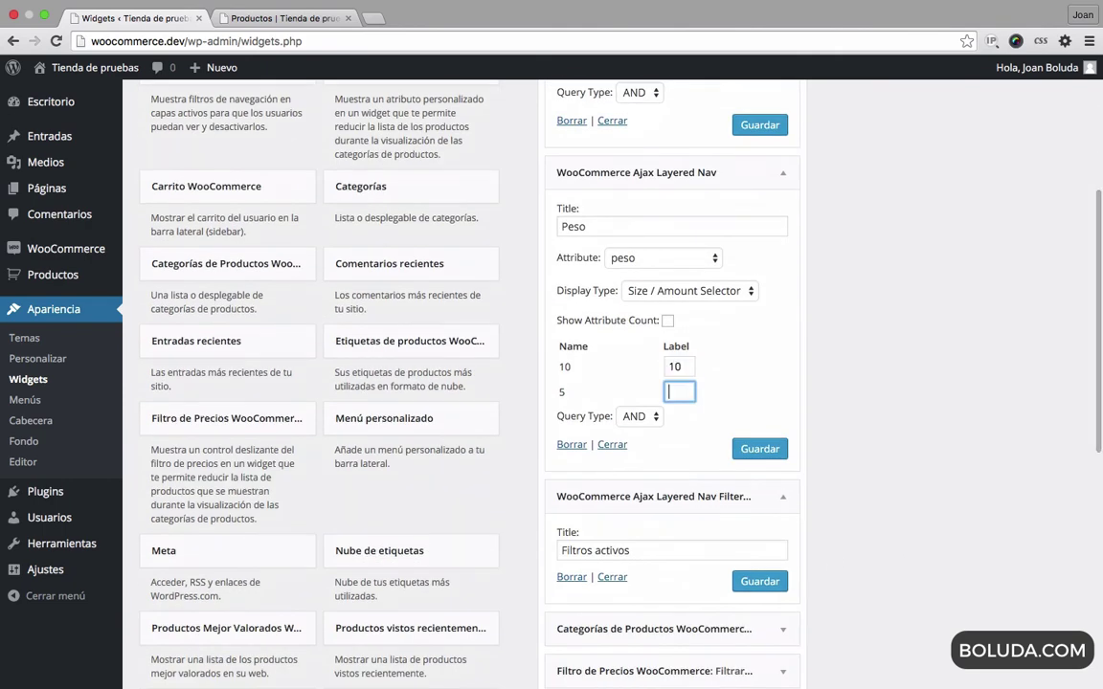
{"action": "type", "text": "5"}
{"action": "left_click", "coordinate": [757, 450]}
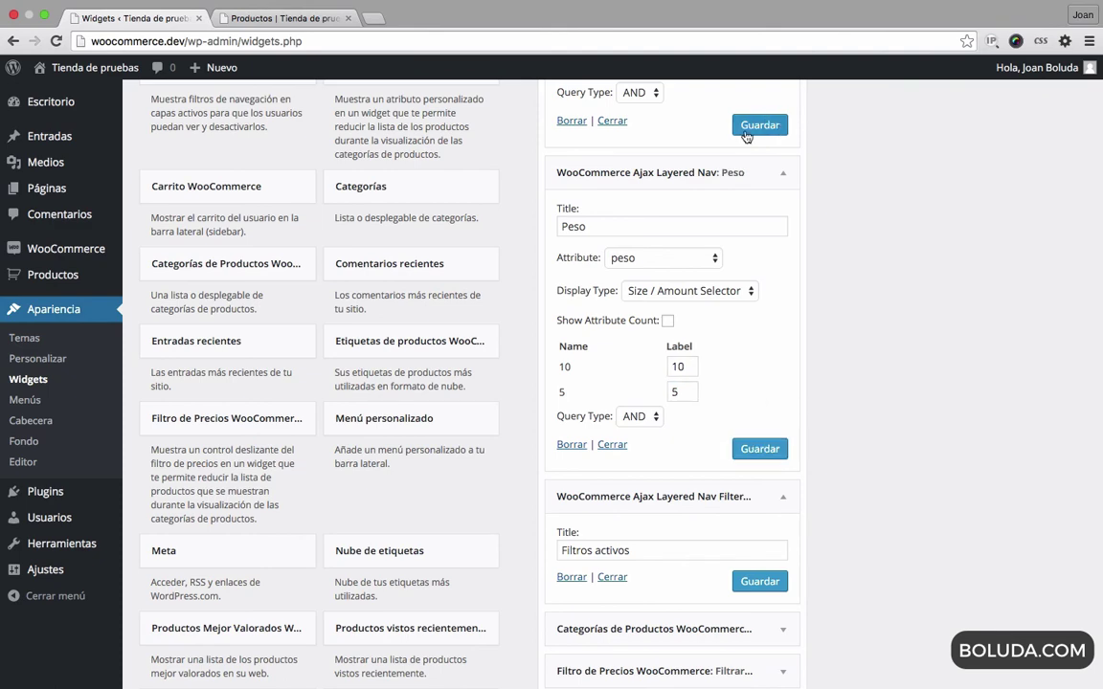
Save the Color widget's new title, set its query type to OR and save it again
{"action": "left_click", "coordinate": [766, 127]}
{"action": "scroll", "coordinate": [746, 136], "scroll_direction": "up", "scroll_amount": 2}
{"action": "scroll", "coordinate": [746, 136], "scroll_direction": "up", "scroll_amount": 2}
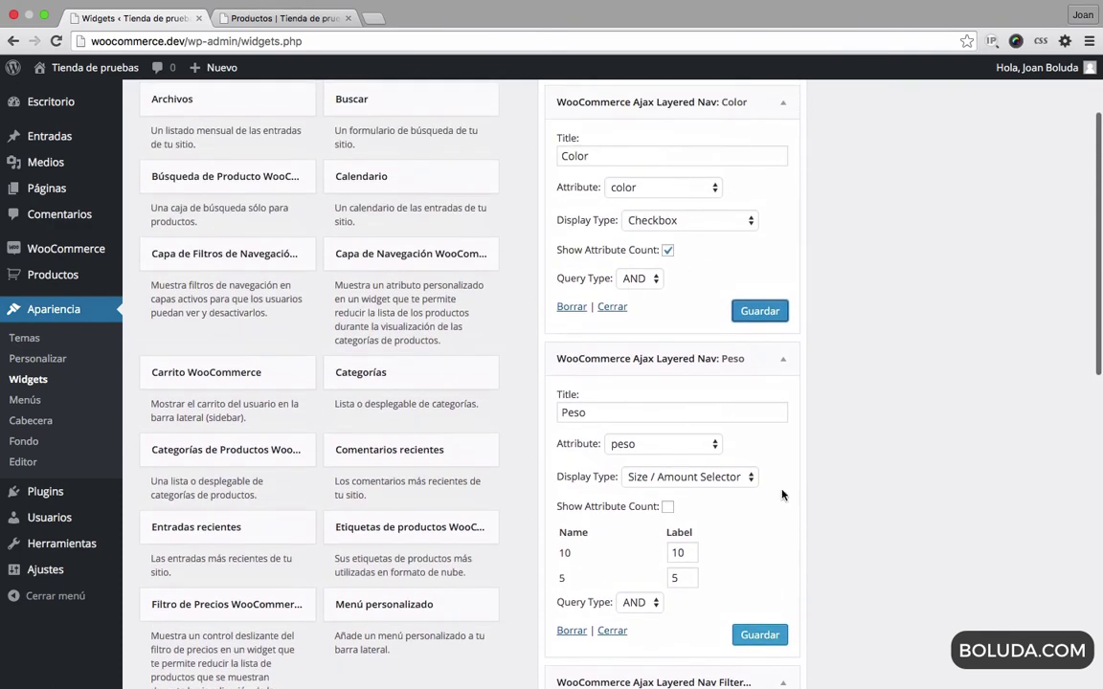
{"action": "left_click", "coordinate": [644, 280]}
{"action": "left_click", "coordinate": [634, 291]}
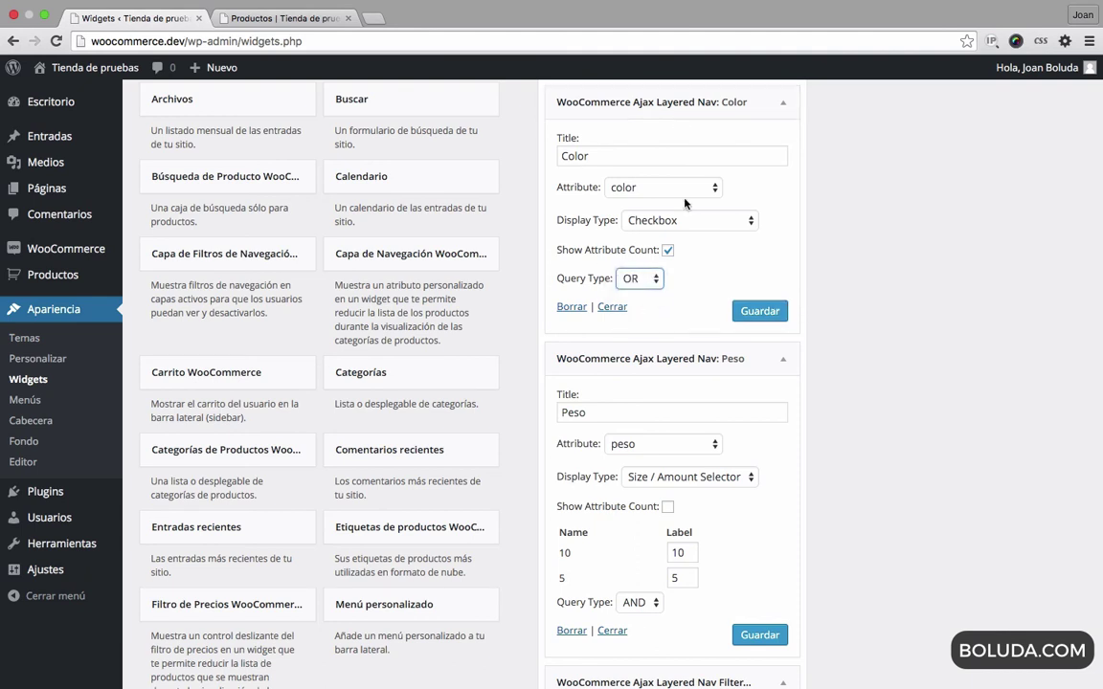
{"action": "left_click", "coordinate": [759, 313]}
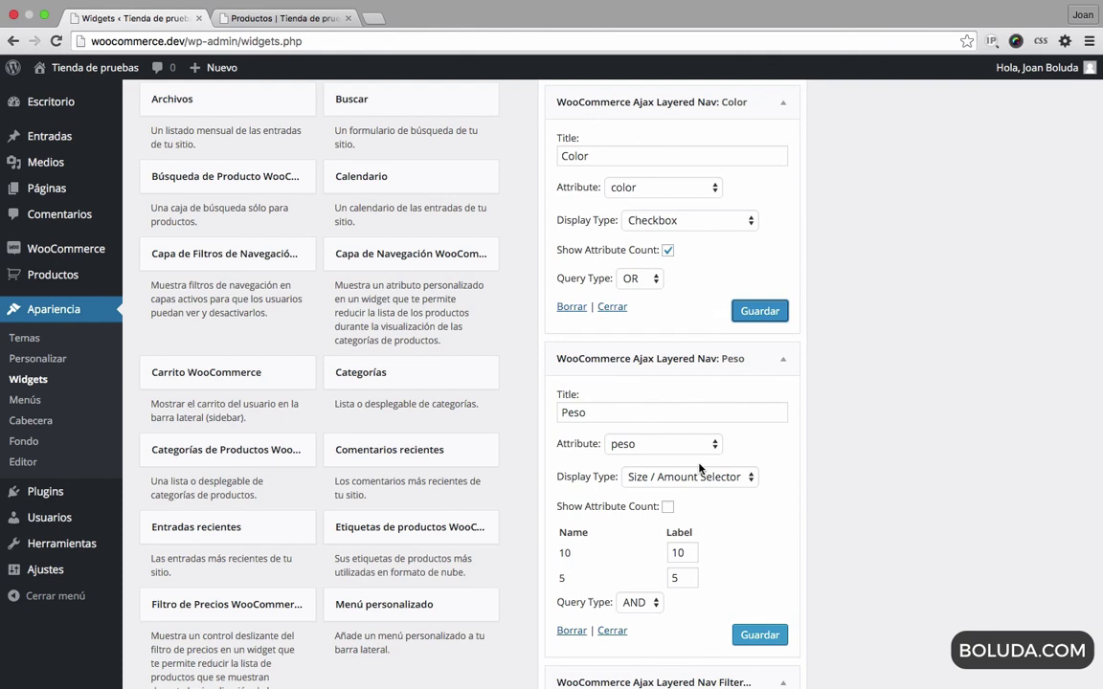